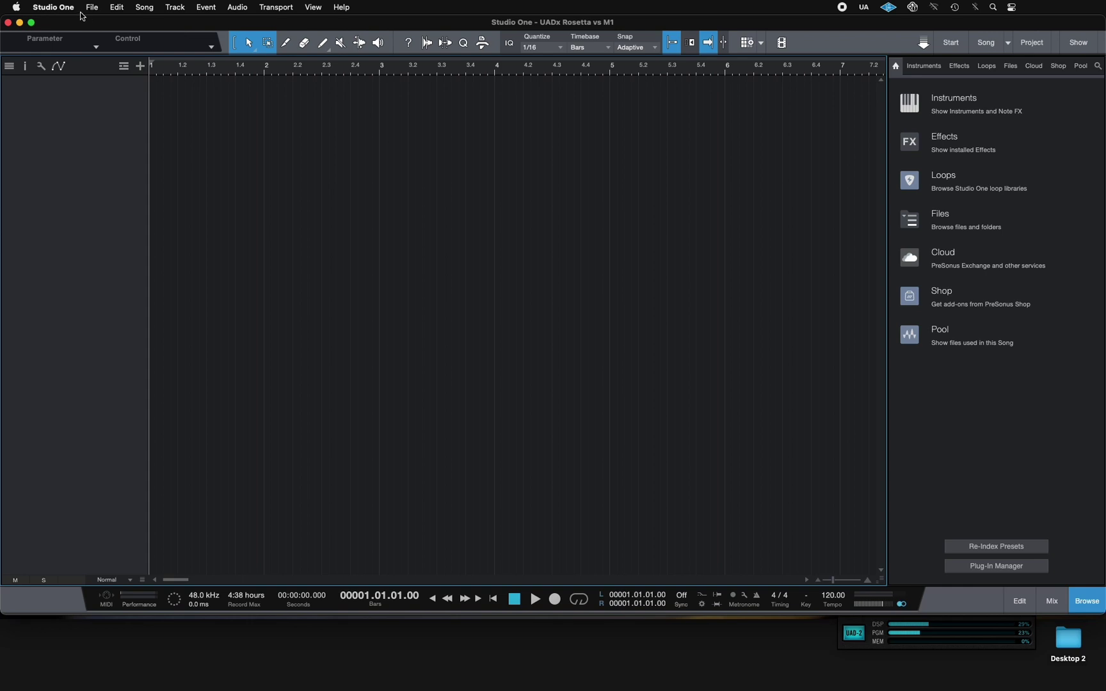
- Check the audio setup preferences and close them without making changes
left_click(54, 7)
left_click(55, 40)
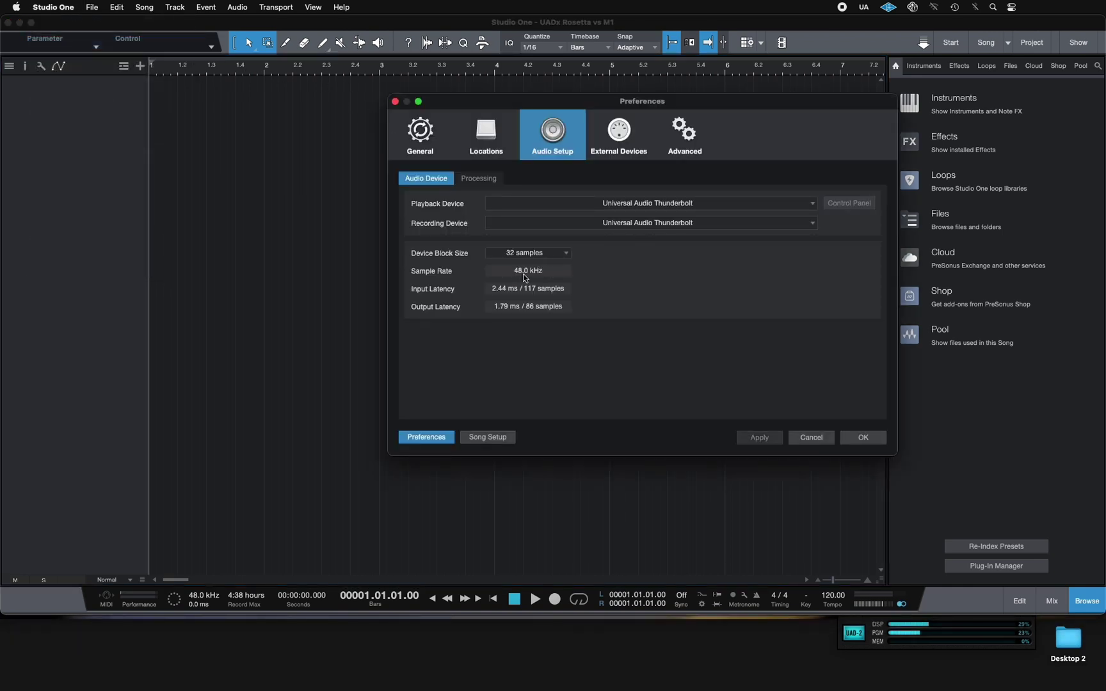
left_click(819, 439)
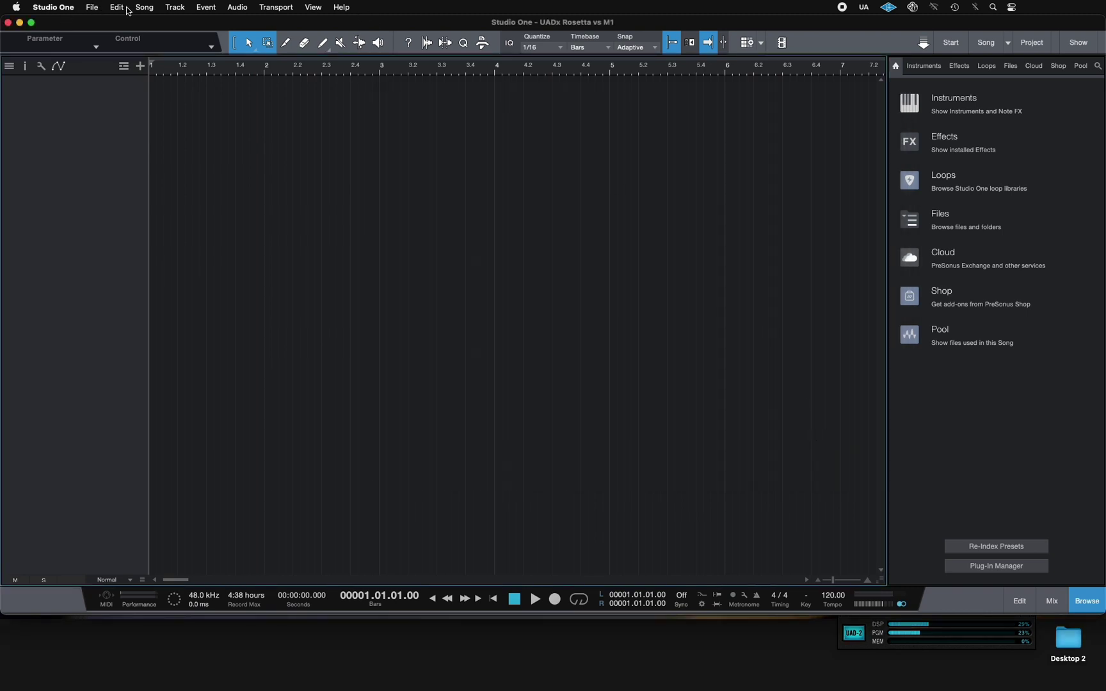
- Add one mono audio track to the song
left_click(174, 7)
left_click(185, 23)
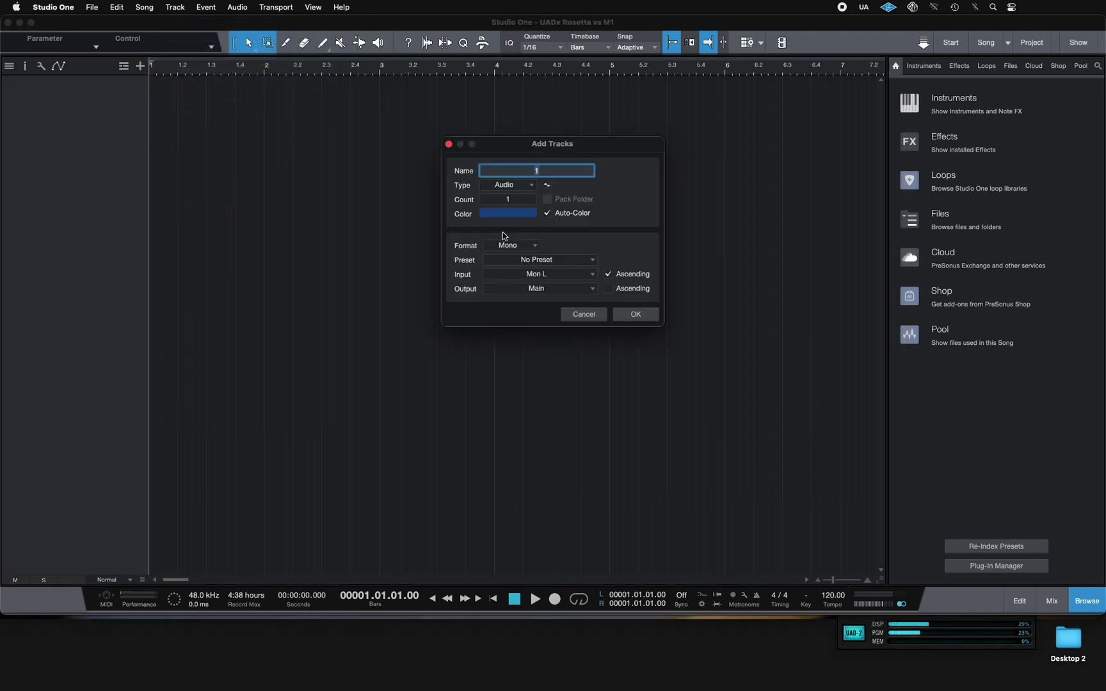
left_click(635, 313)
- Set track 1's input to Aux 2 L, mute it, and arm it for recording with monitoring
left_click(63, 106)
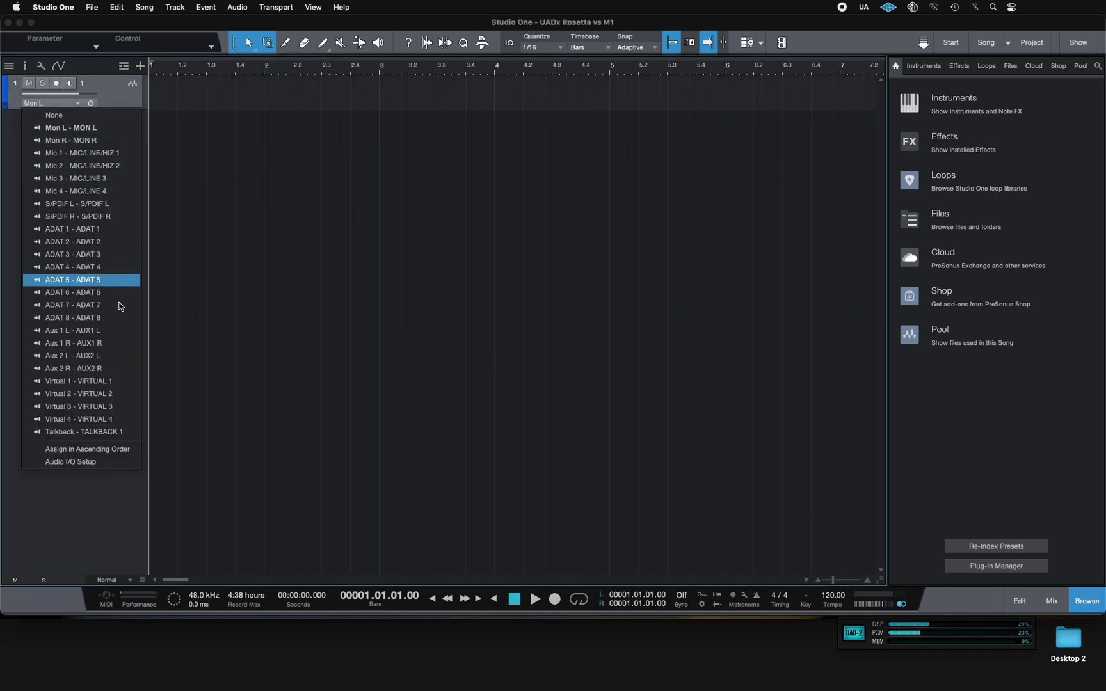
left_click(98, 361)
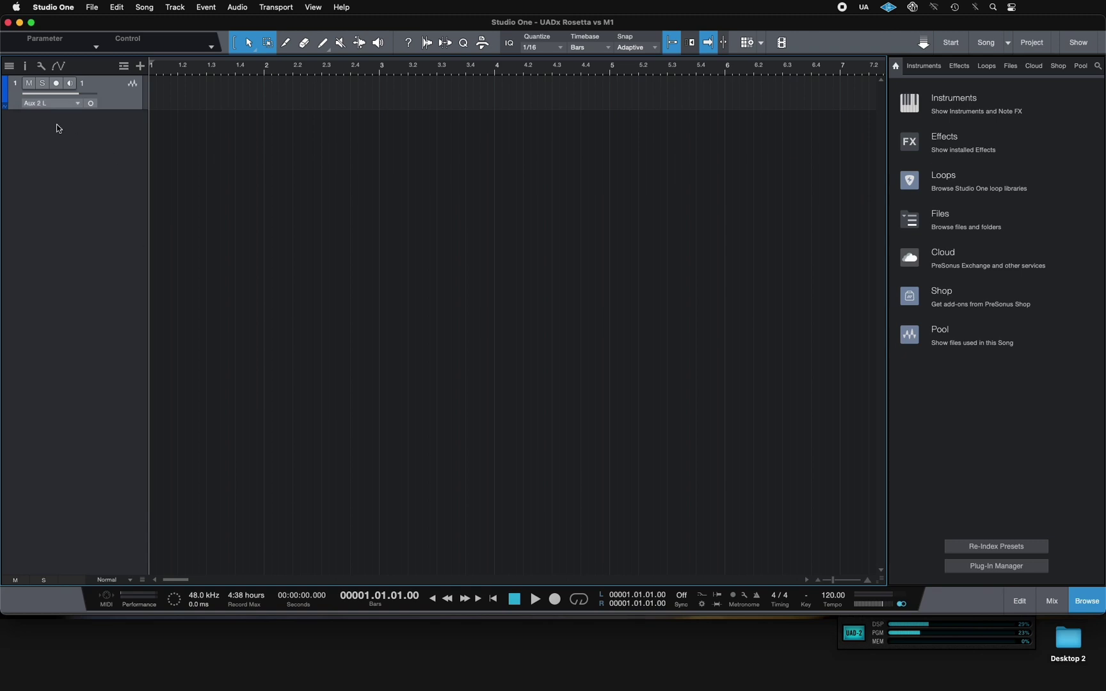
left_click(28, 84)
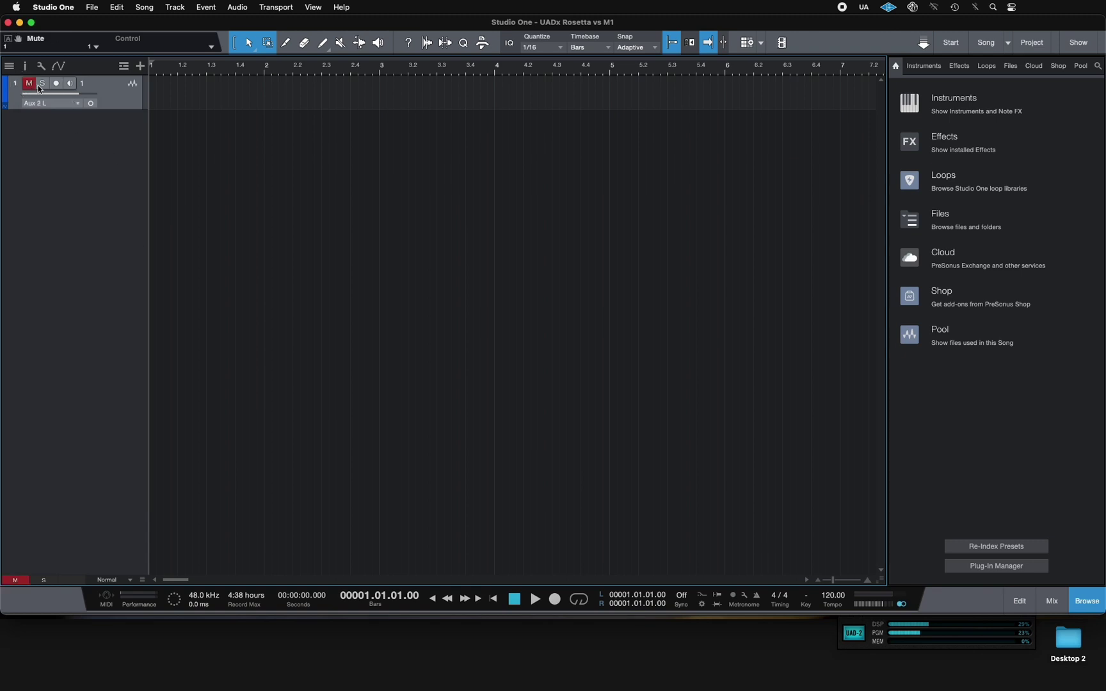
left_click(69, 83)
- Insert the UADx API Vision Channel Strip on track 1 from the Inspector
key("F4")
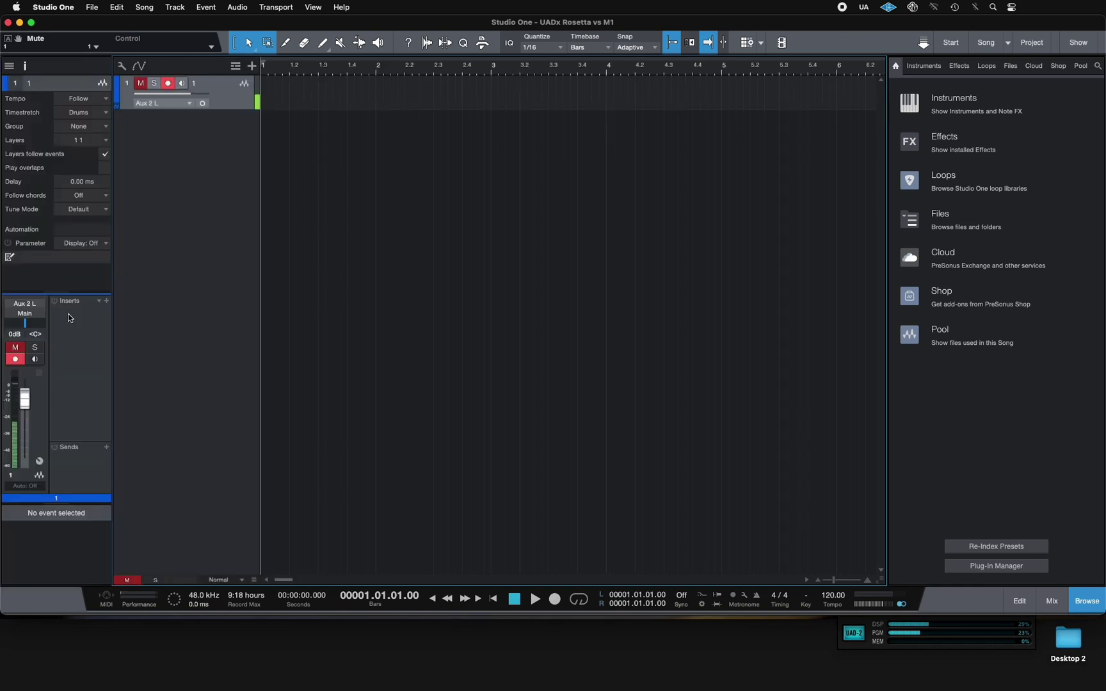
left_click(104, 303)
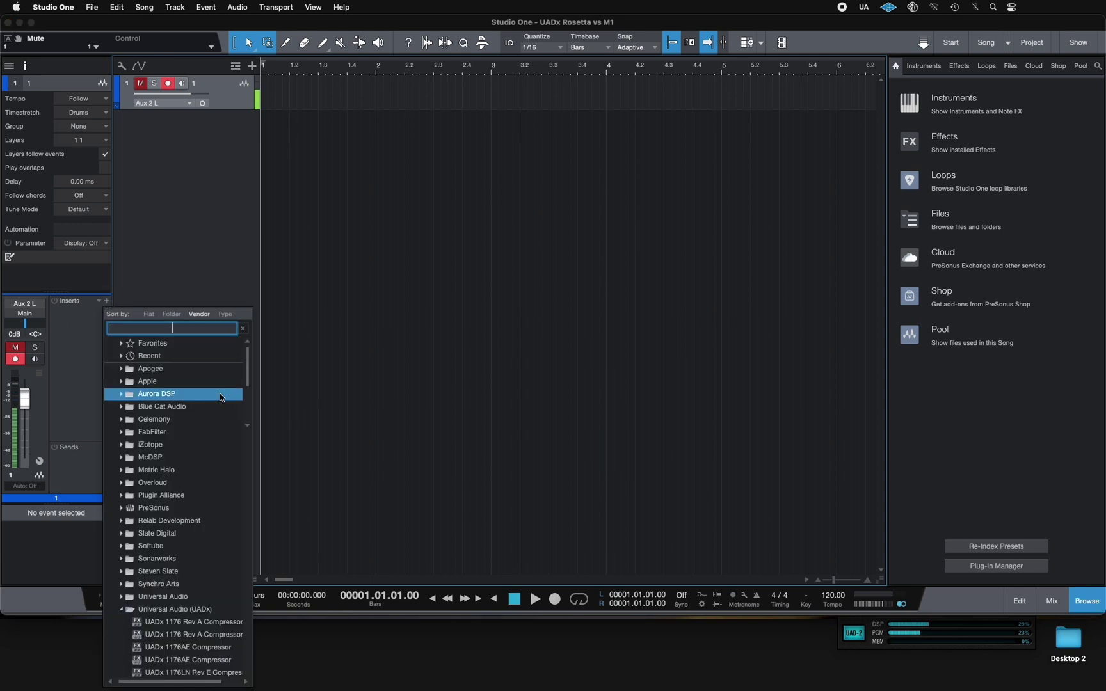
scroll(192, 444, "down", 4)
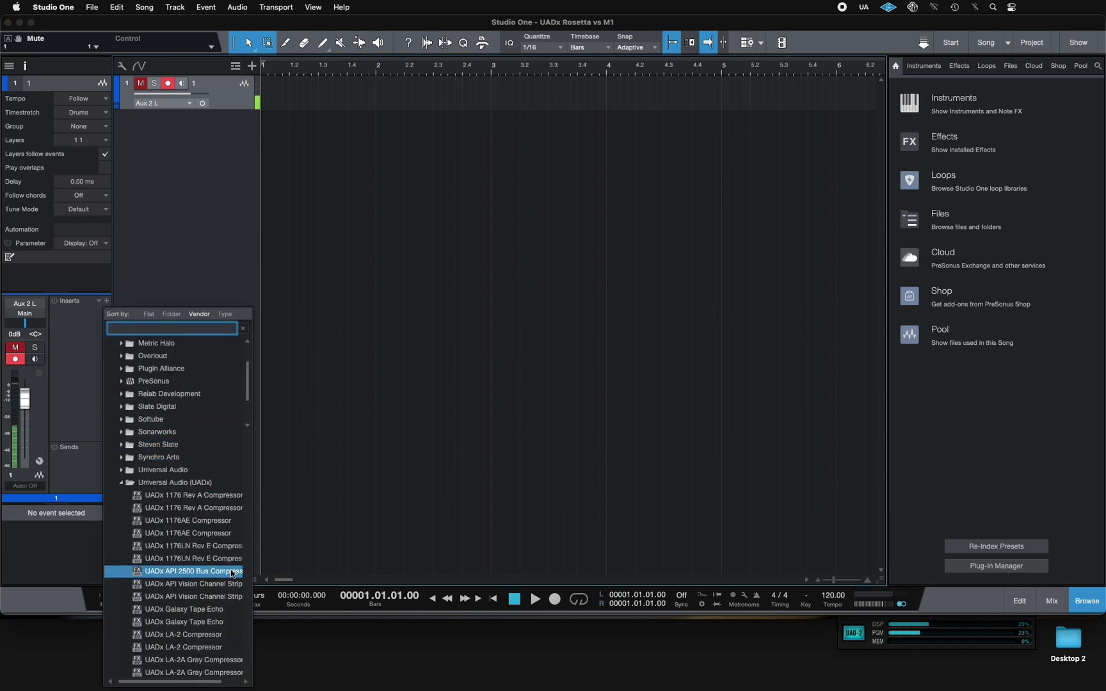
scroll(196, 496, "down", 1)
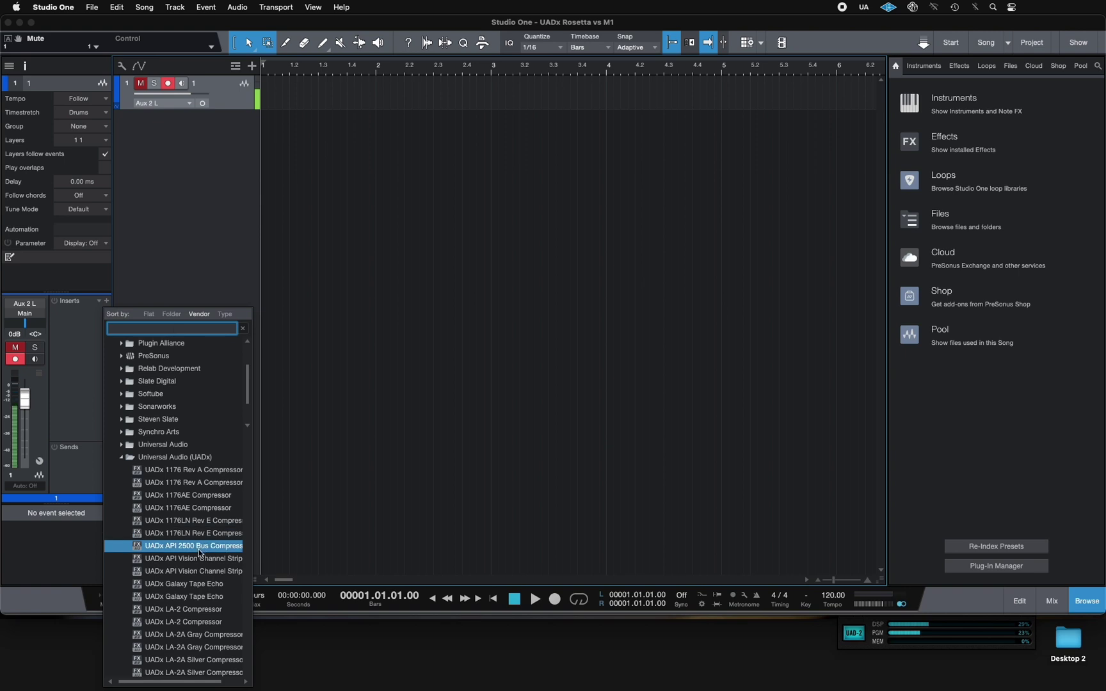
left_click(177, 575)
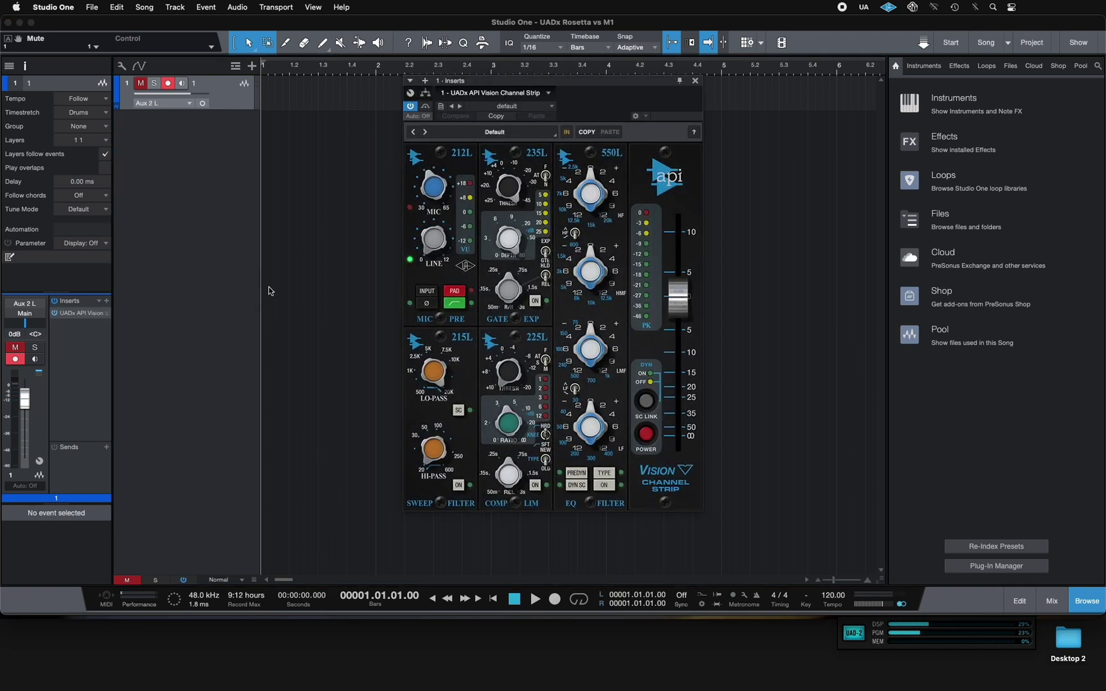
- Load the saved user preset into the channel strip and close its windows
left_click(555, 135)
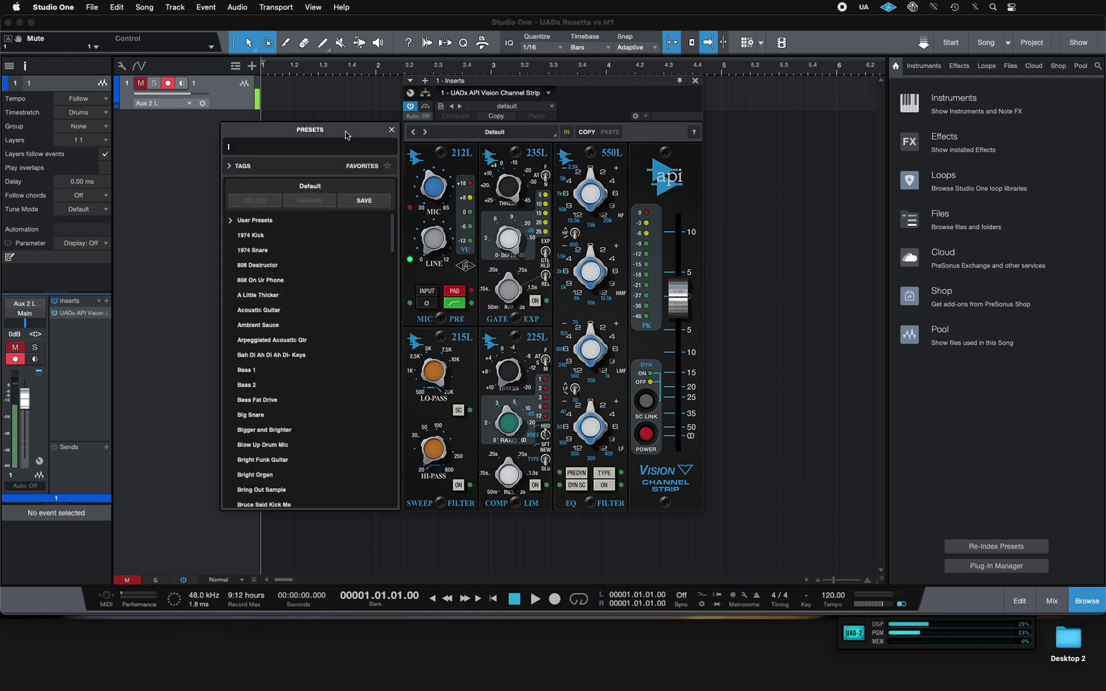
type("matt")
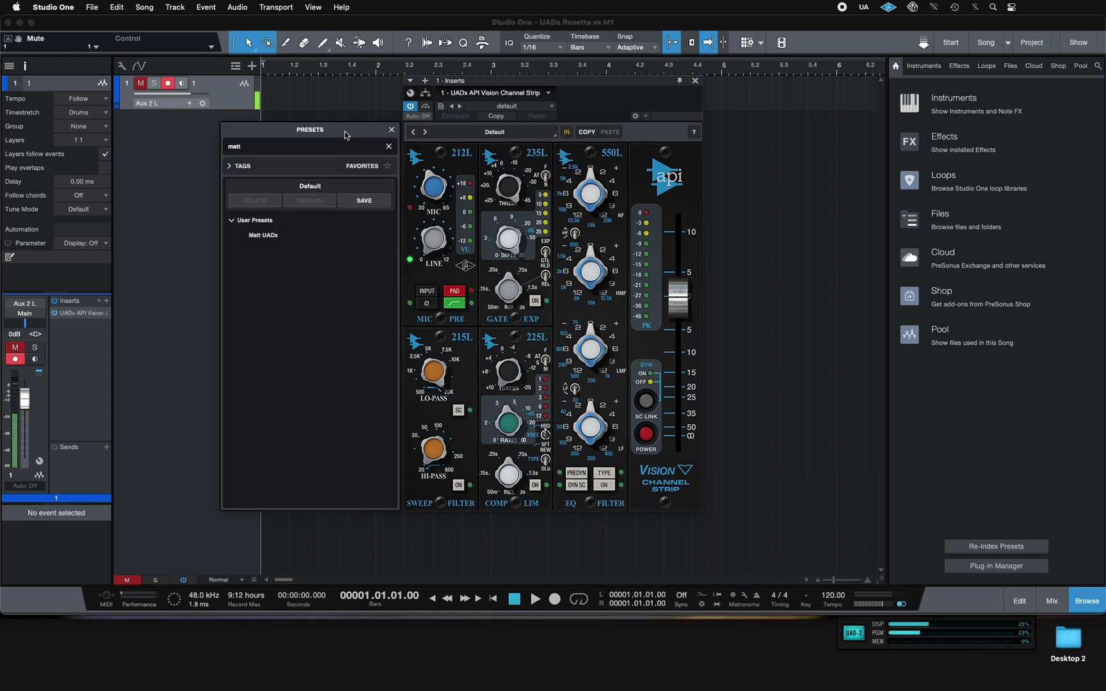
left_click(266, 236)
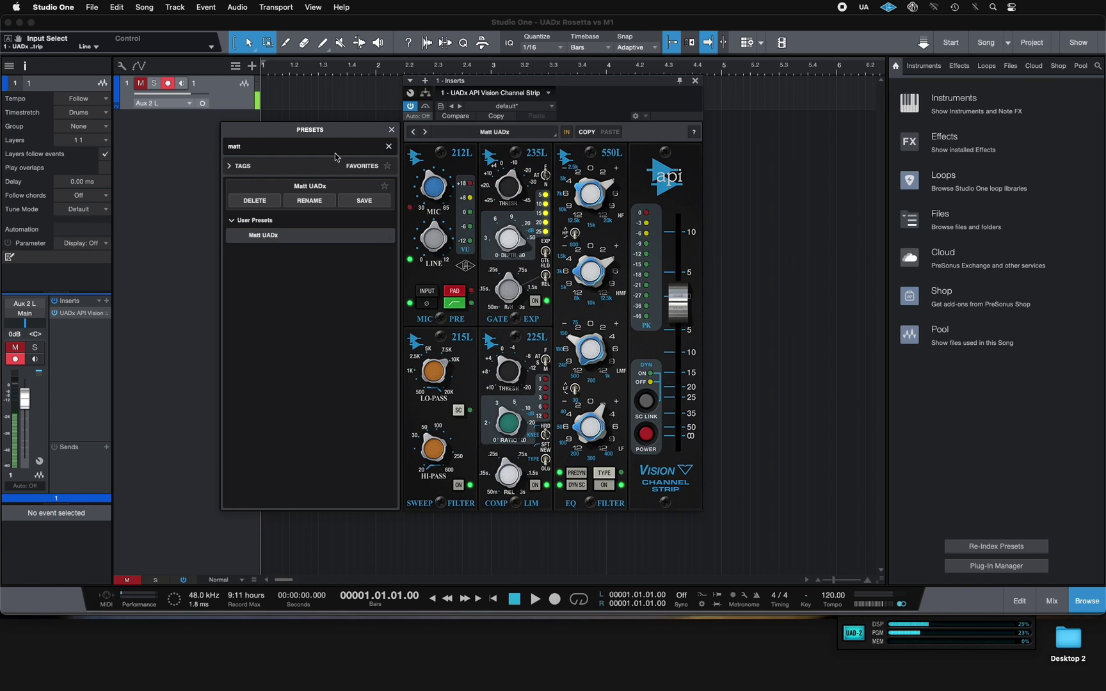
left_click(392, 131)
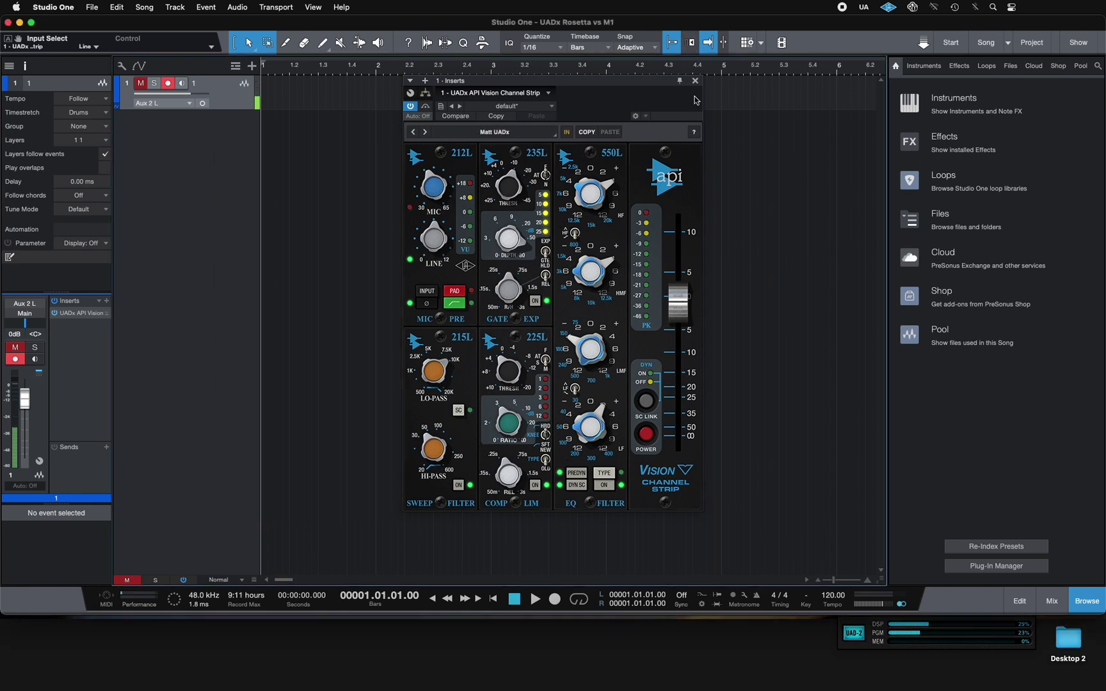
left_click(695, 81)
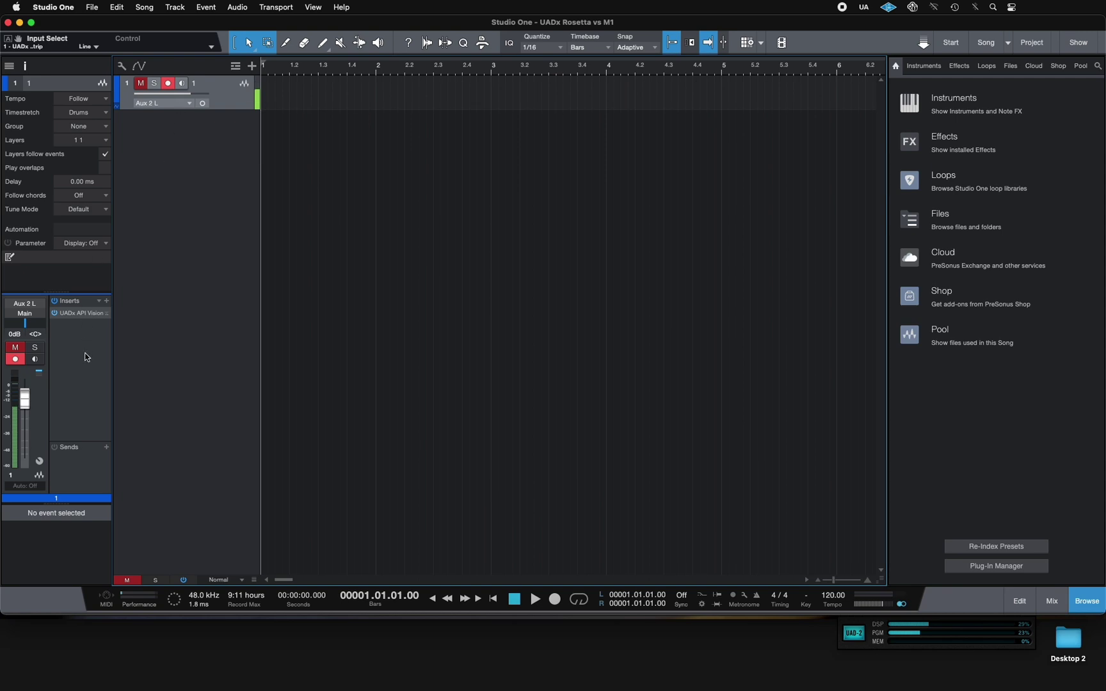
- Add the UADx Neve 1073 Preamp and EQ as the next insert on track 1
left_click(107, 301)
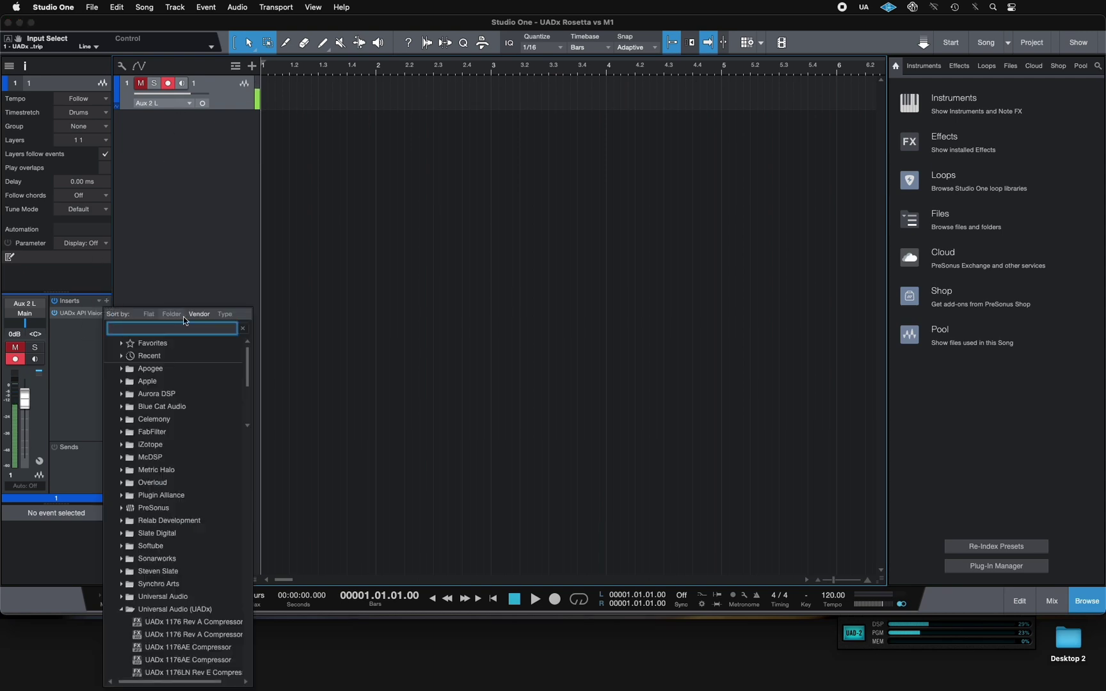
type("1073")
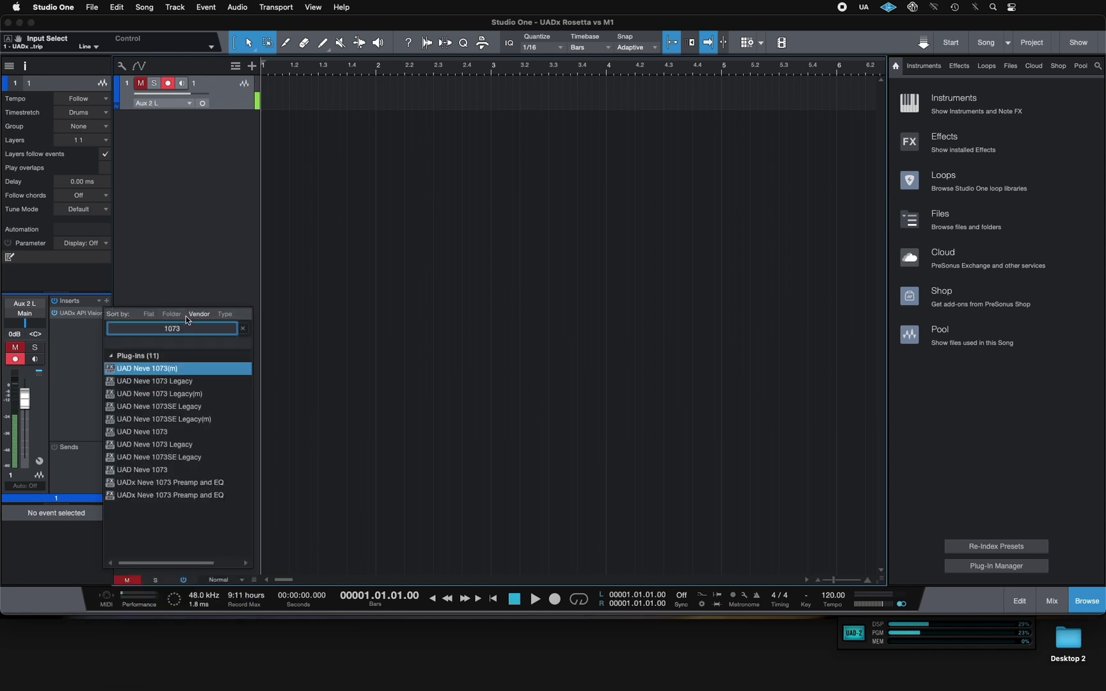
left_click(158, 484)
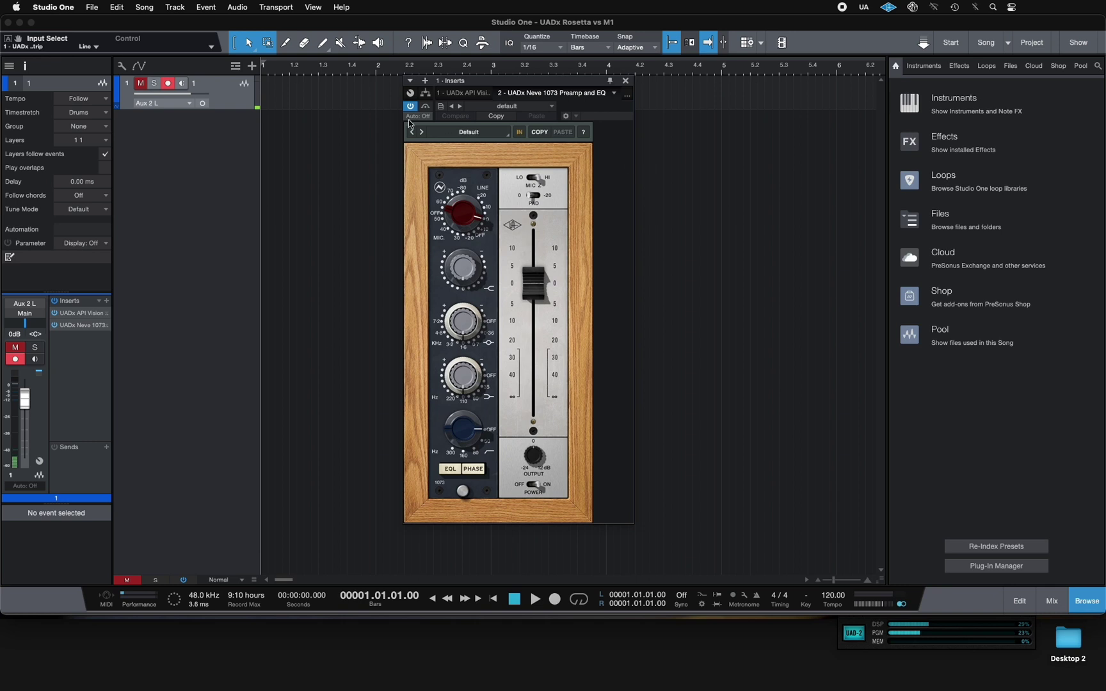
- Load the saved user preset into the Neve 1073 plug-in
left_click(498, 131)
type("matt")
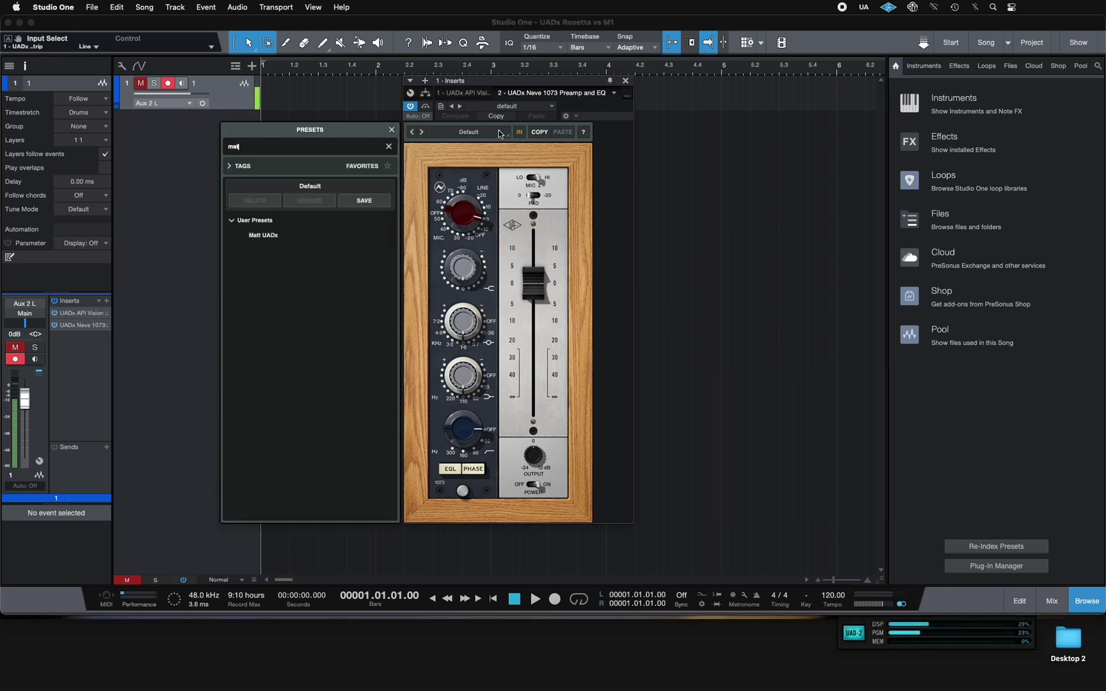
left_click(259, 235)
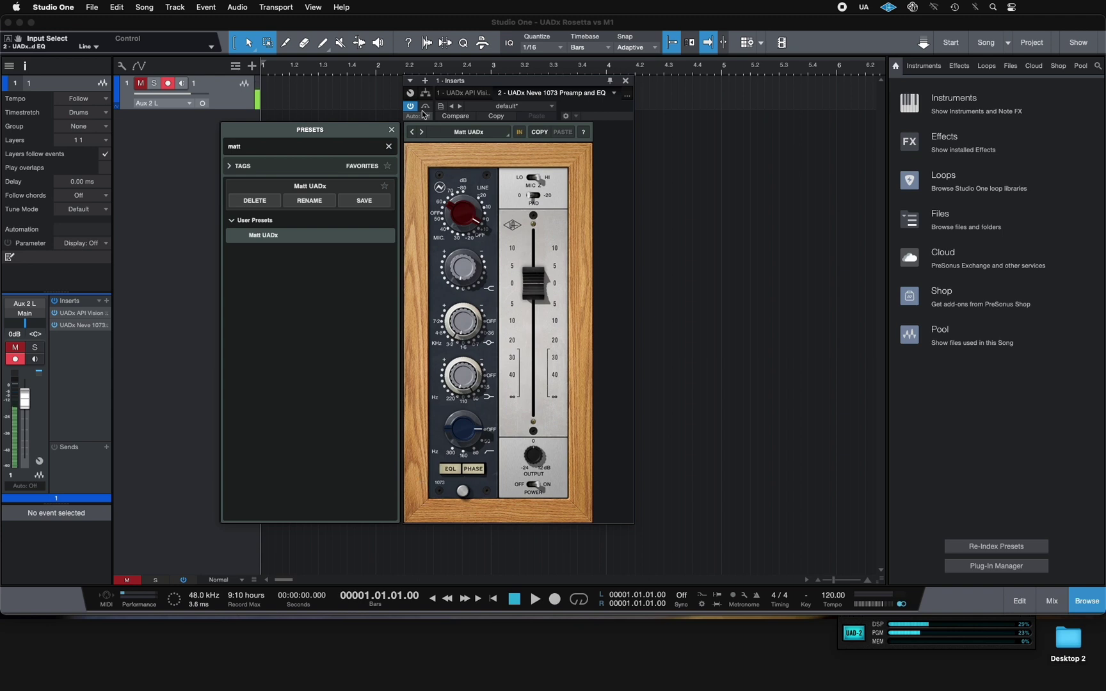
- Duplicate track 1 with its plug-ins to create track 2
left_click(626, 82)
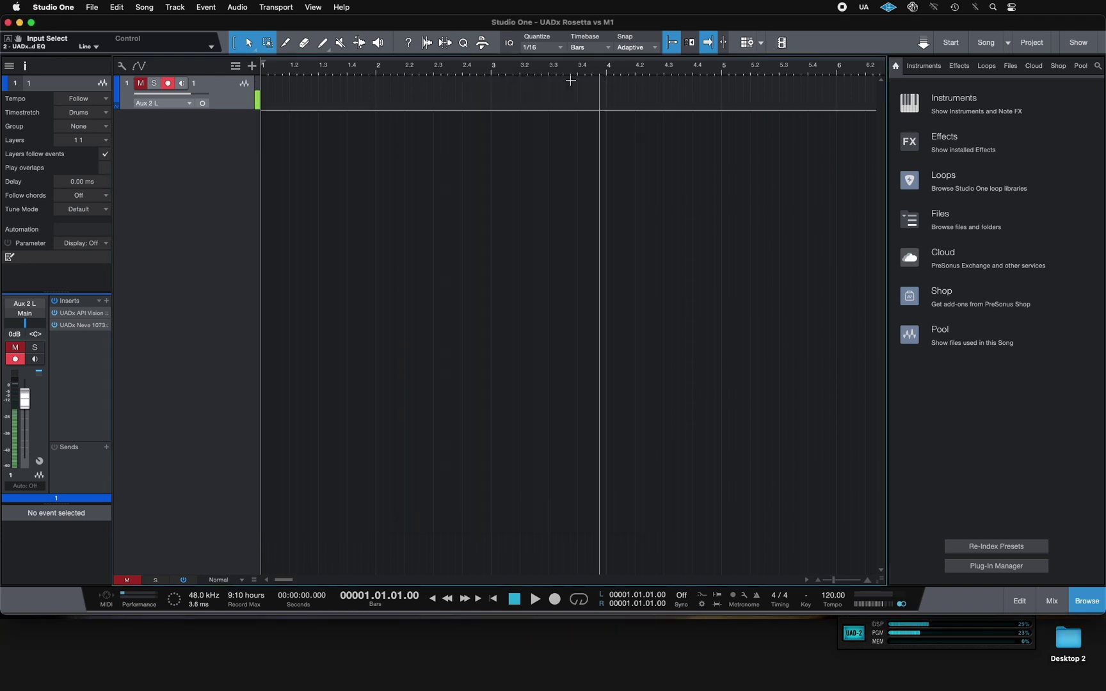
right_click(232, 82)
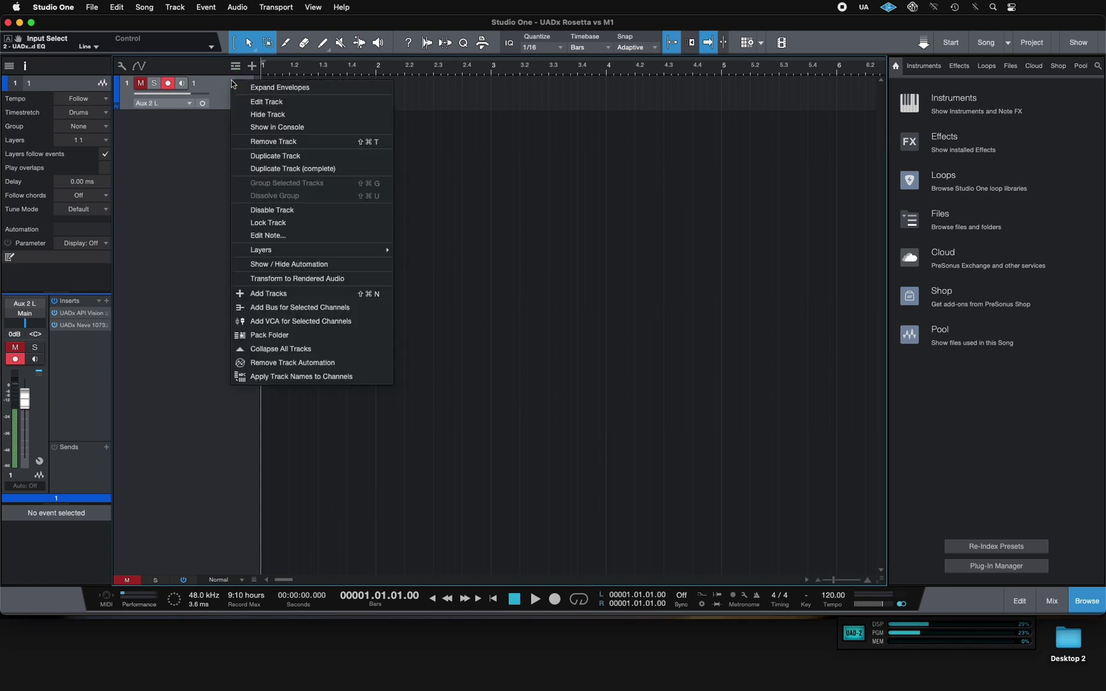
left_click(269, 156)
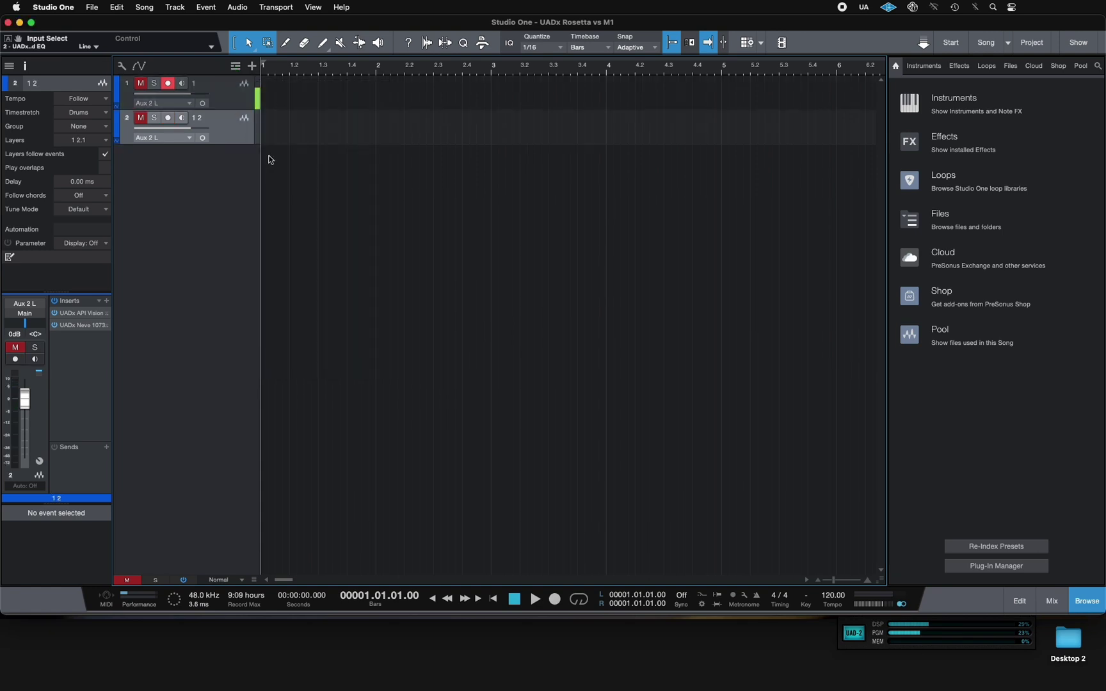
- Duplicate the selected tracks in batches, growing the session toward 16 tracks
left_click(227, 101)
left_click(229, 123)
left_click(217, 100)
right_click(218, 98)
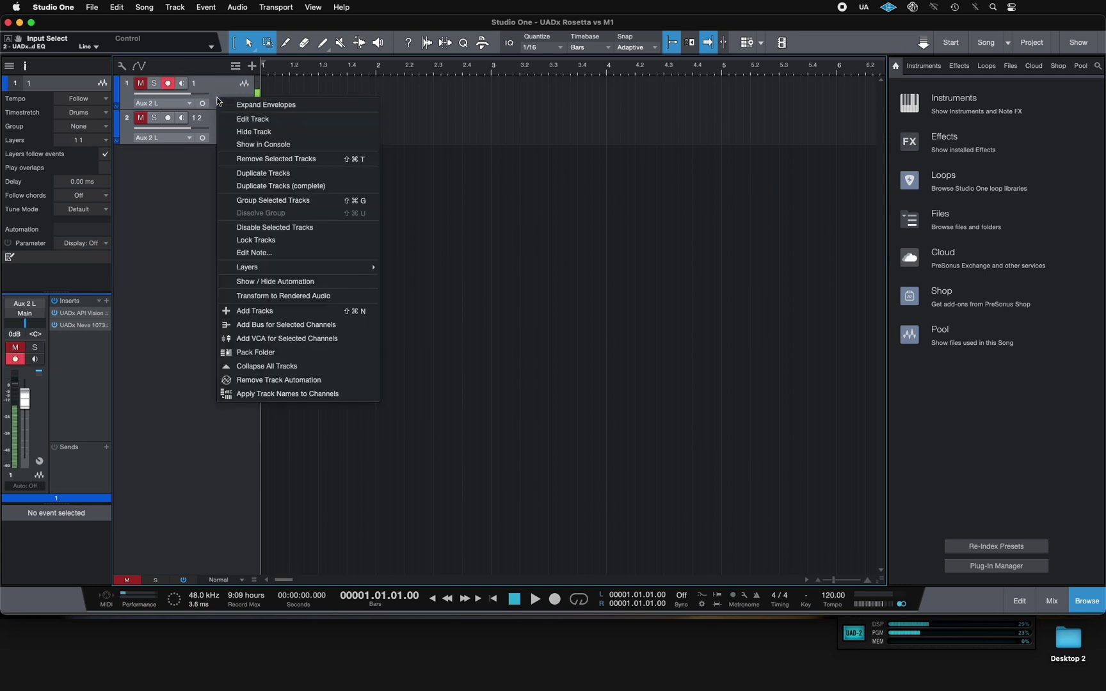
left_click(259, 174)
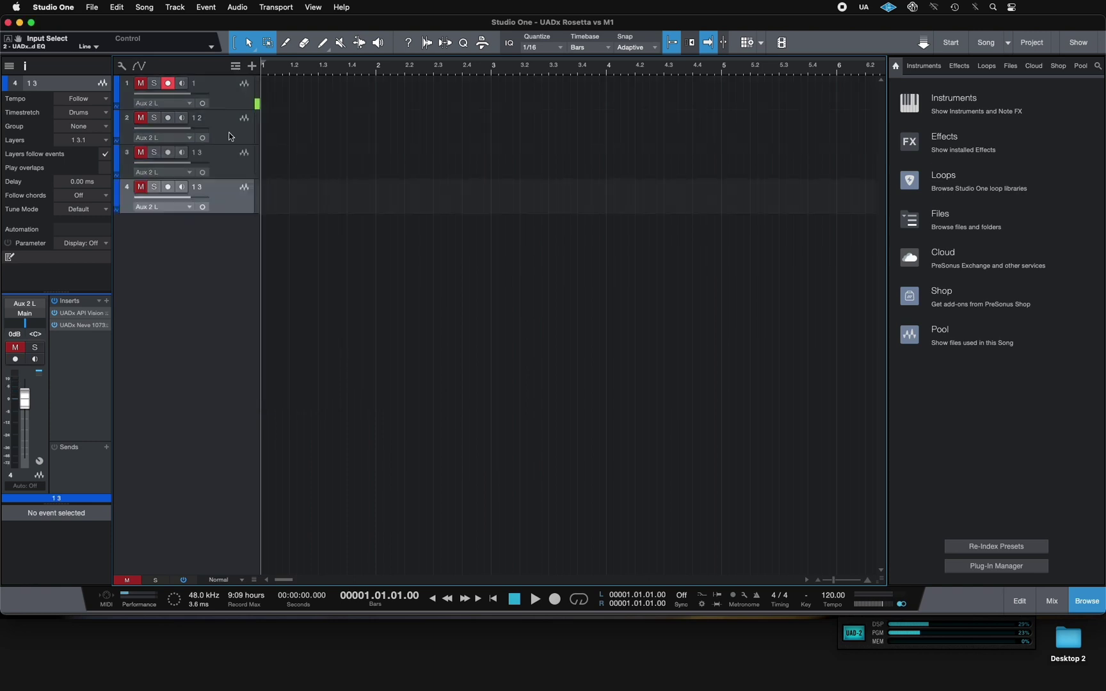
left_click(224, 95, "shift")
right_click(224, 93)
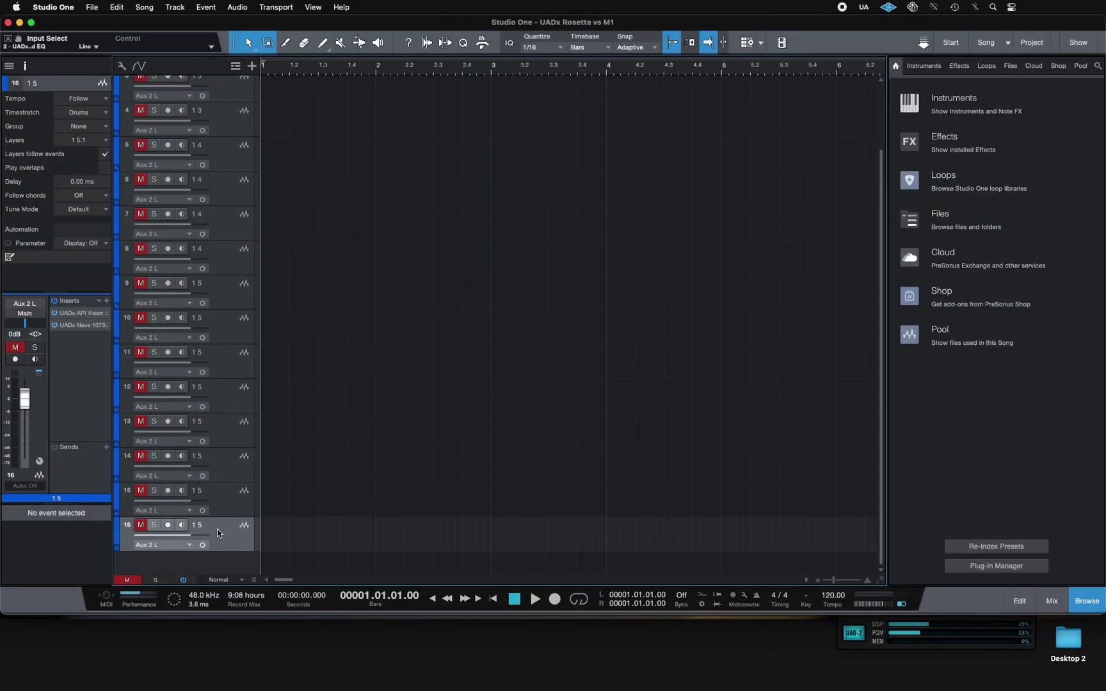
- Record-arm all the selected tracks and switch their input monitoring off
scroll(216, 407, "up", 3)
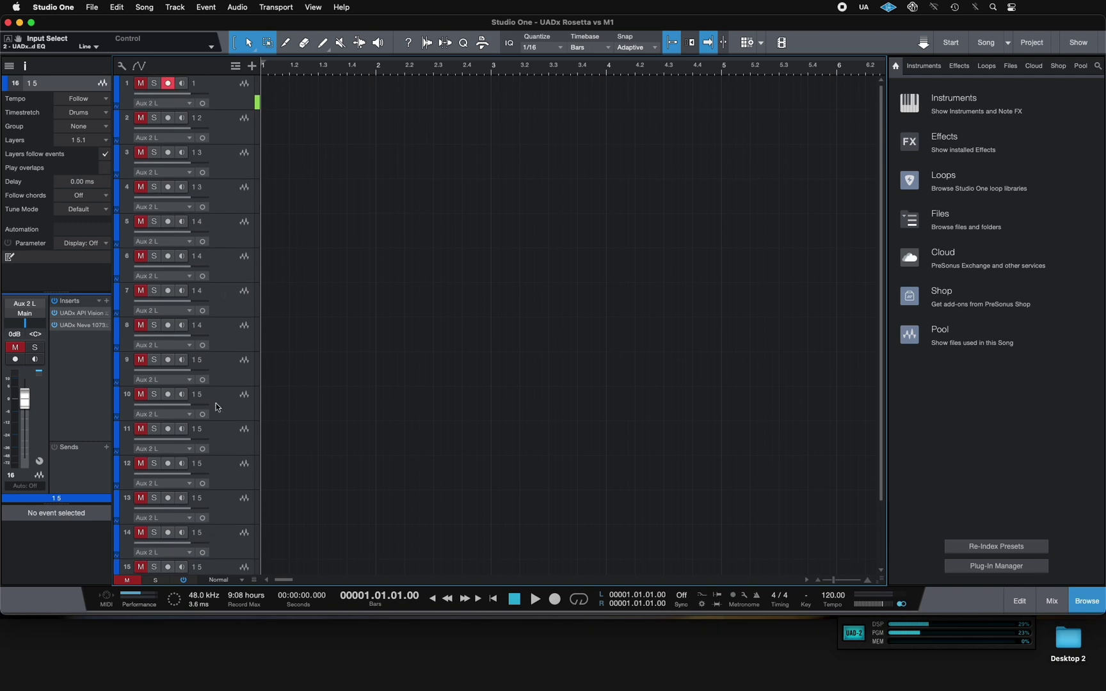
left_click(228, 126, "shift")
left_click(177, 120)
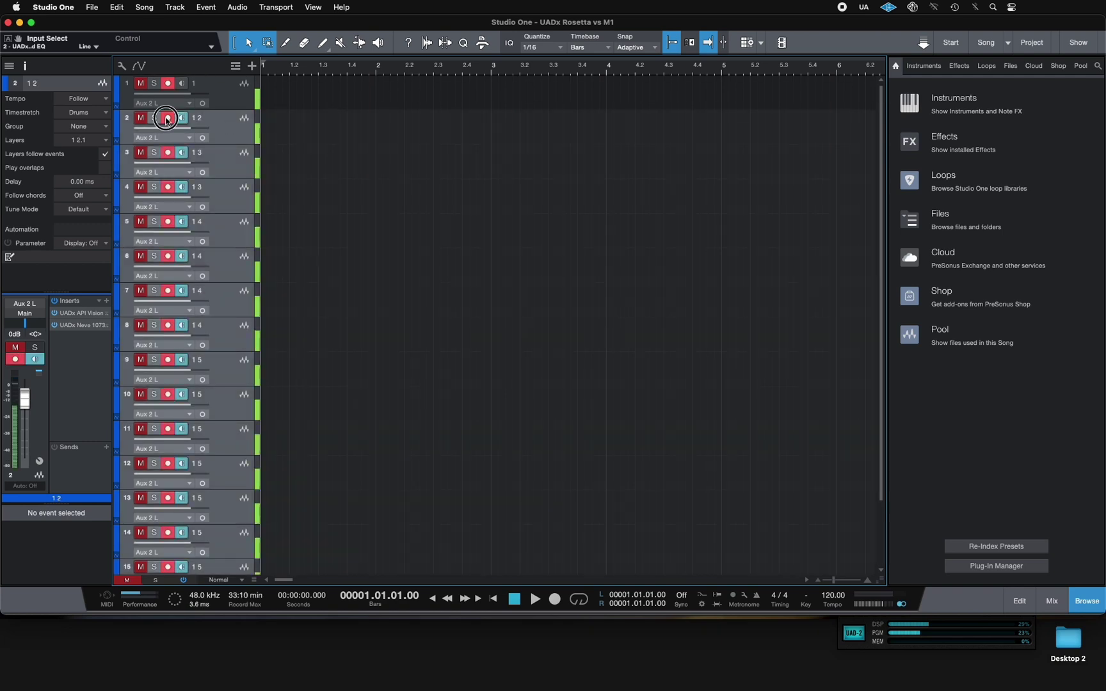
left_click(181, 118)
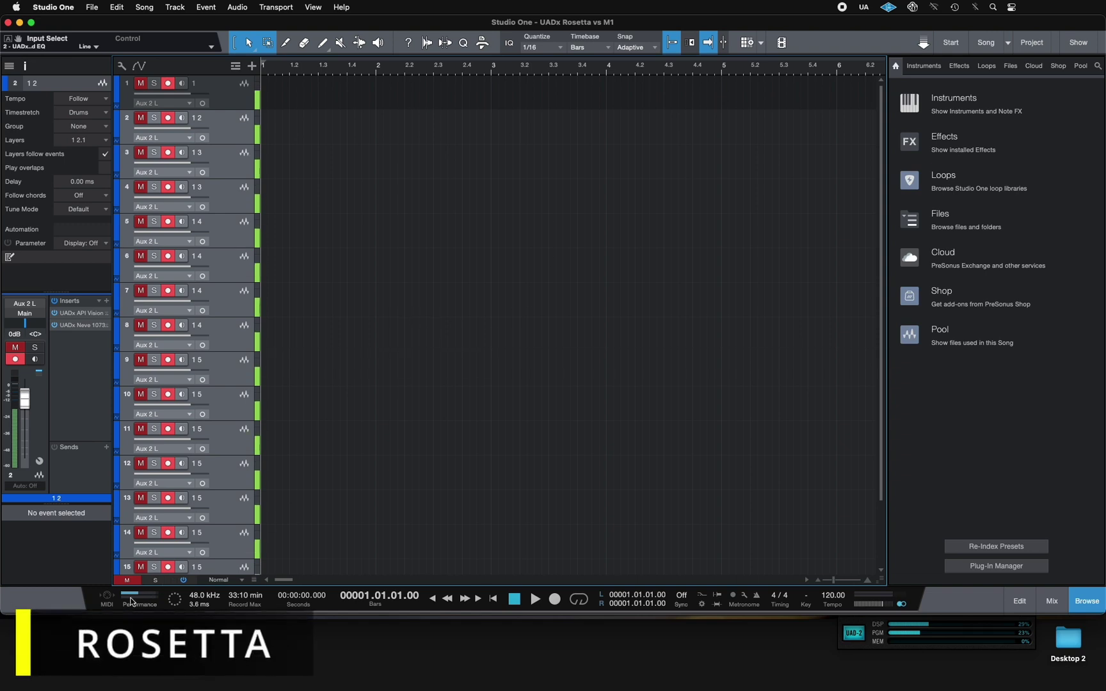
left_click(131, 600)
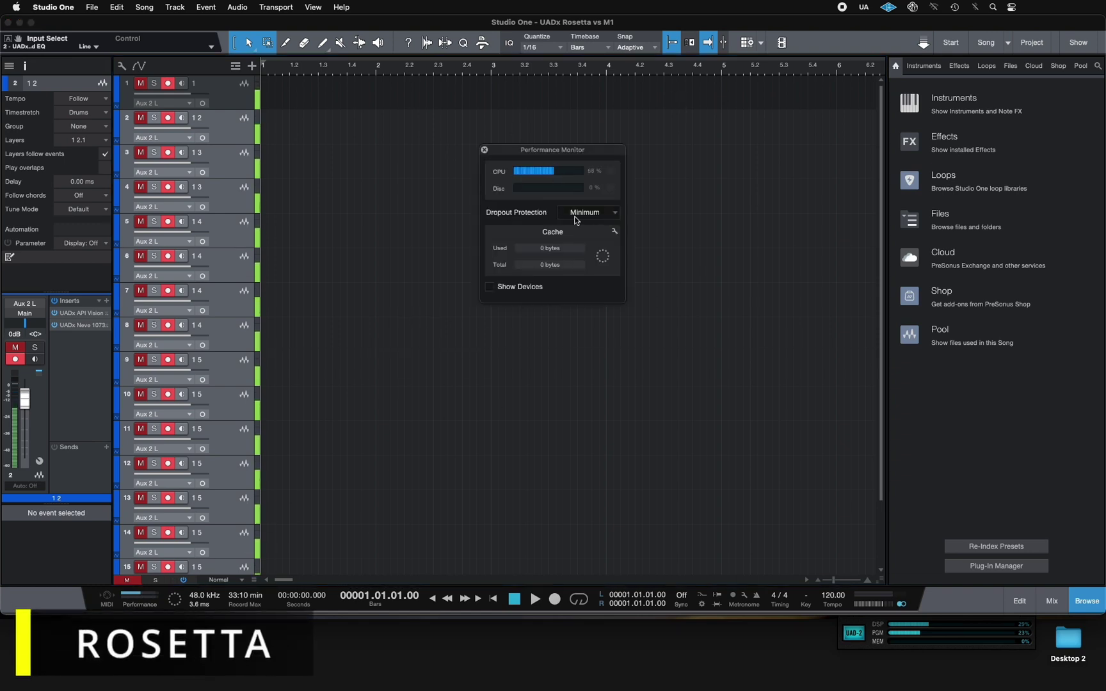
- Keep Dropout Protection at Minimum and start recording on all 16 armed tracks
left_click(587, 217)
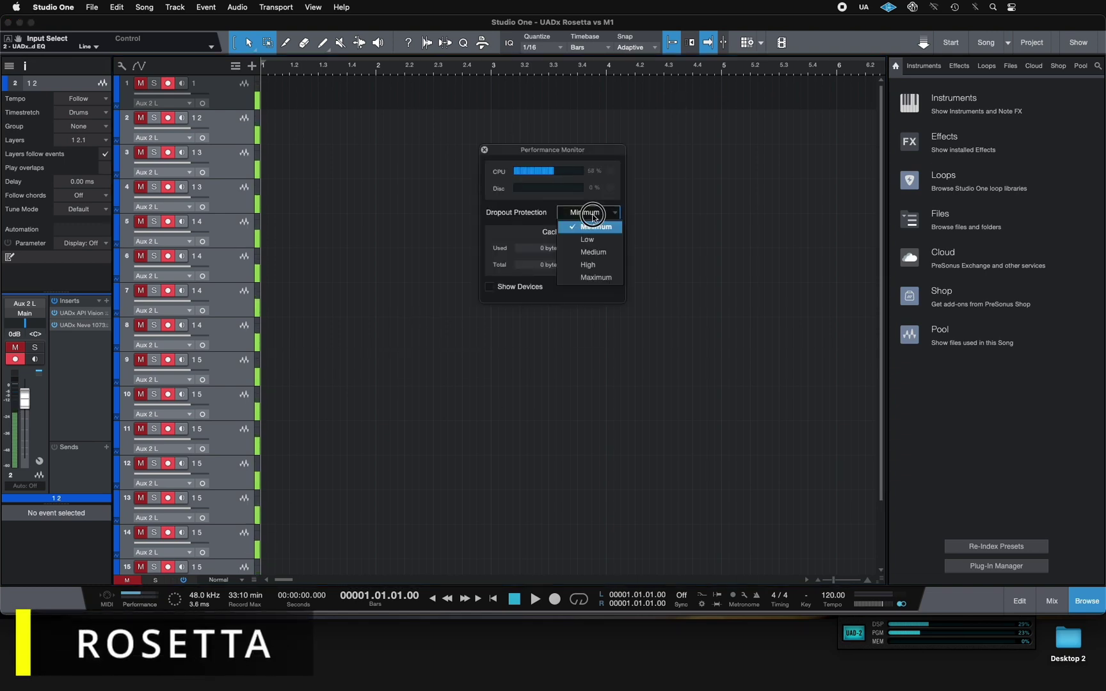
left_click(519, 215)
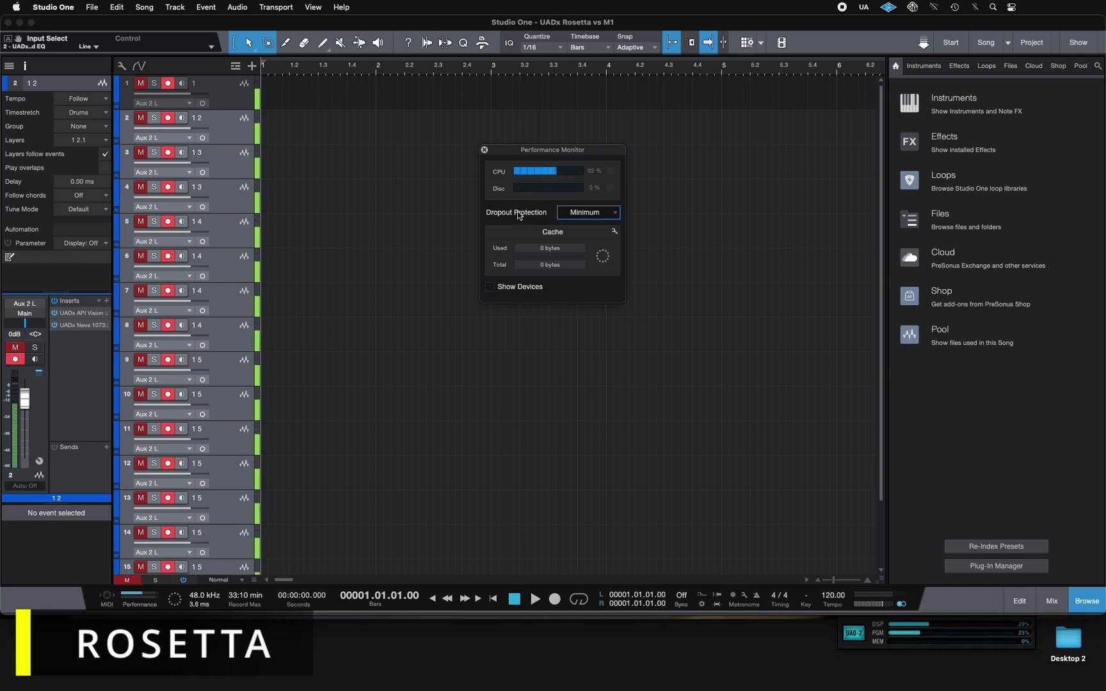
left_click(554, 600)
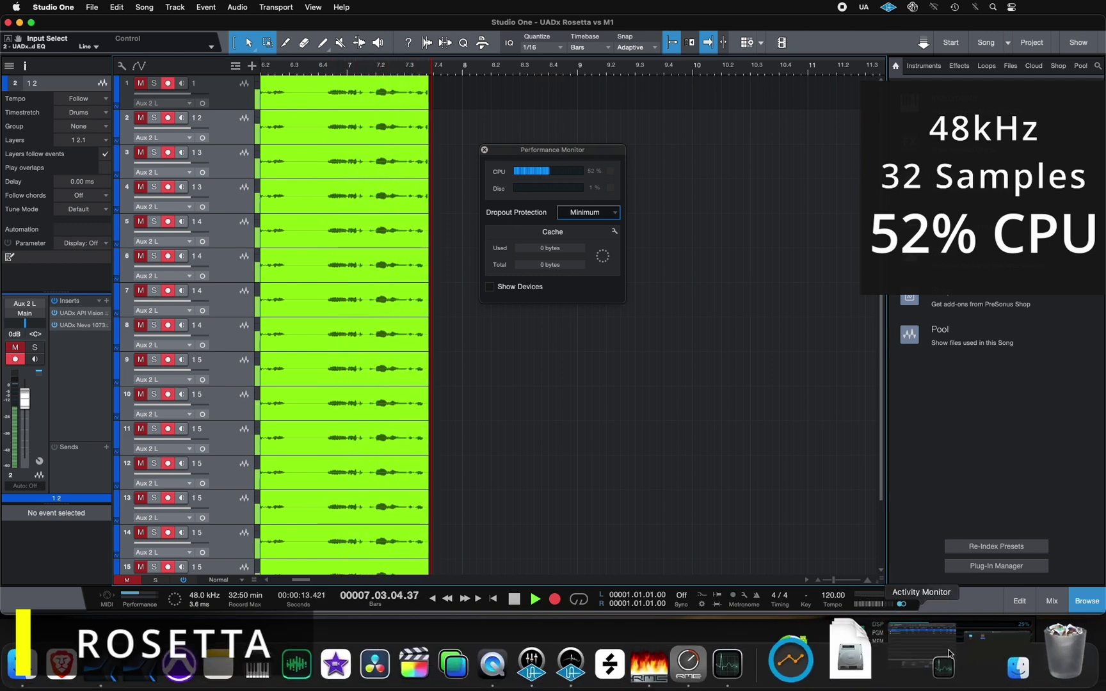
left_click(973, 651)
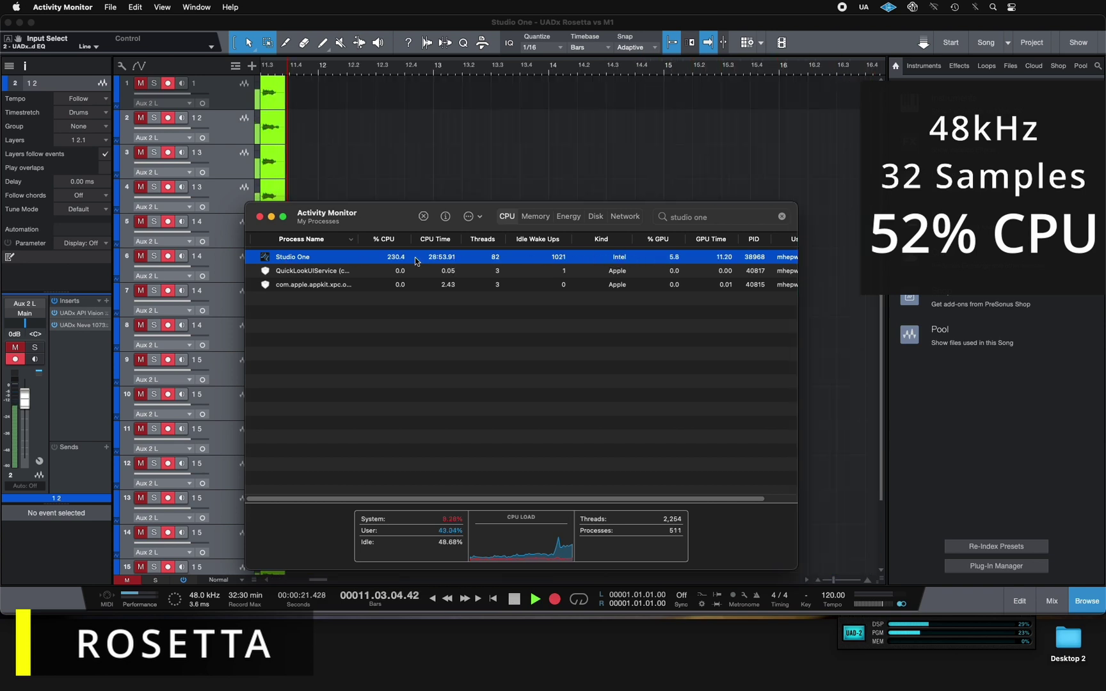
- Read Studio One's % CPU and Intel kind in Activity Monitor, then return to Studio One
left_click(447, 31)
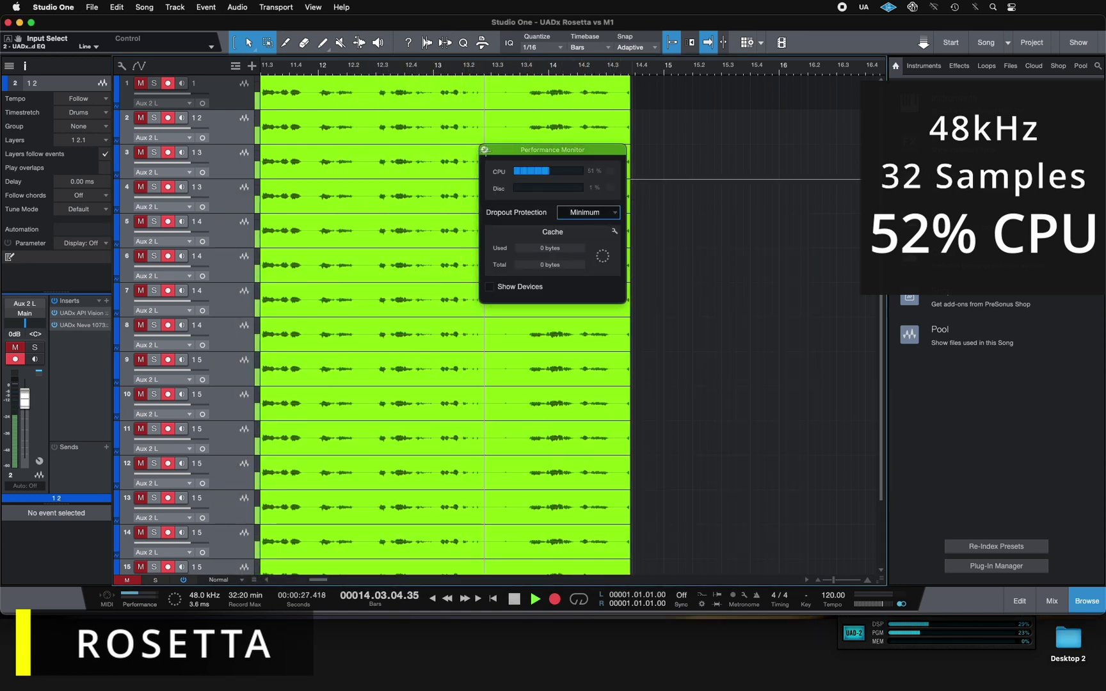
- Zoom out and reposition the Performance Monitor while recording runs to bar 33, then stop
left_click(485, 150)
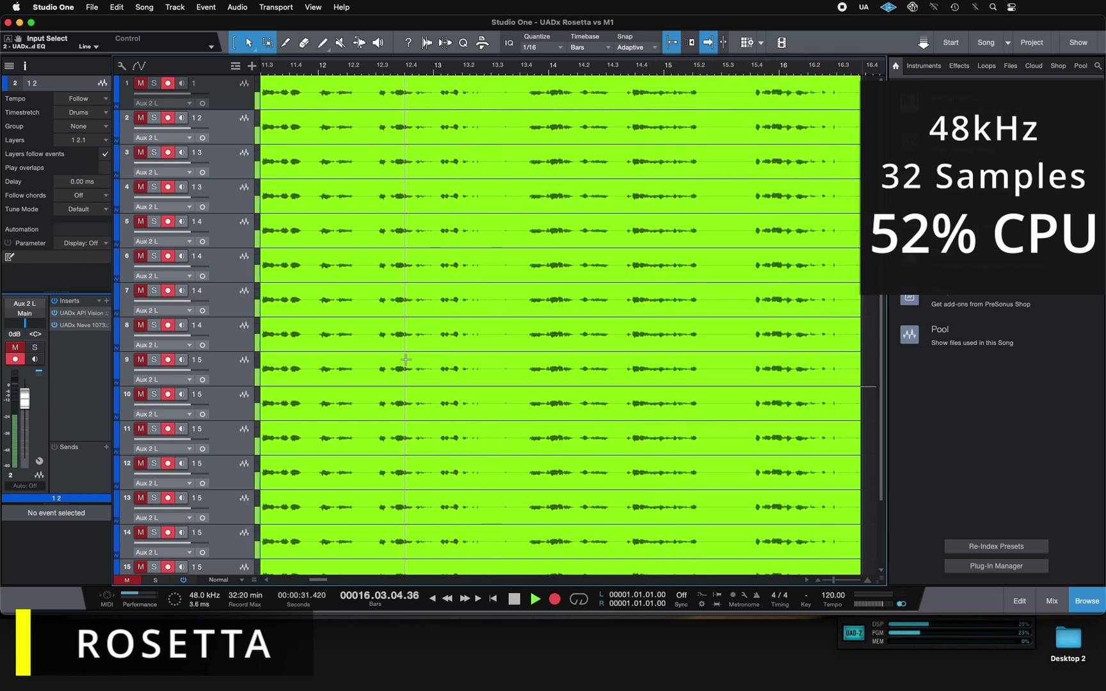
key("w")
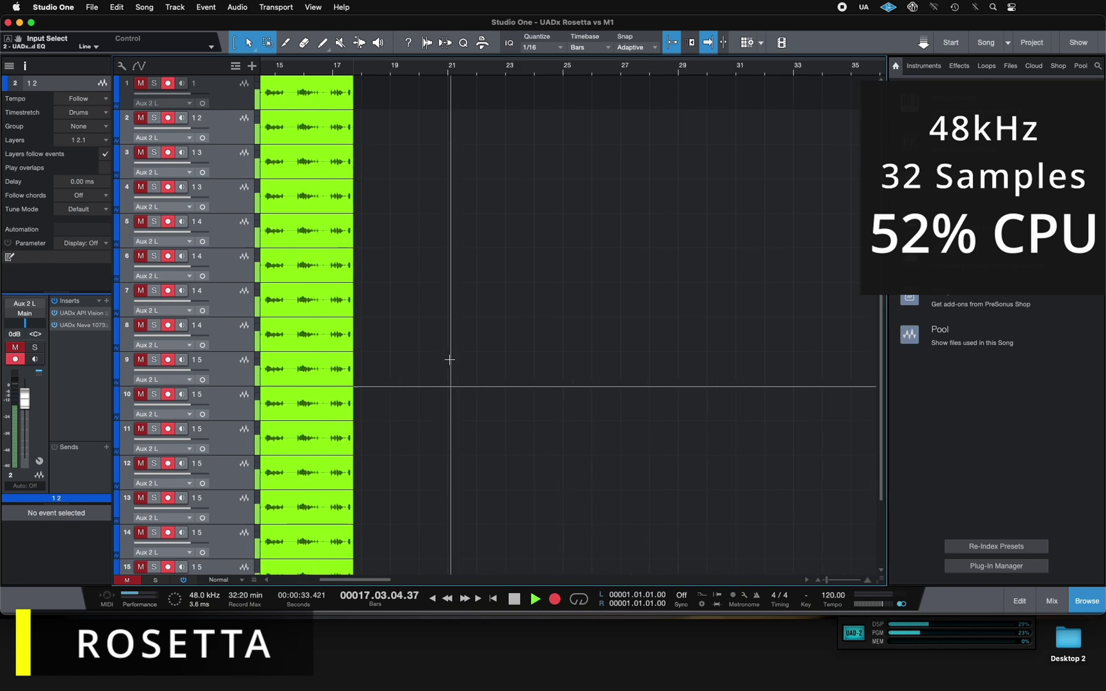
key("w")
left_click(145, 598)
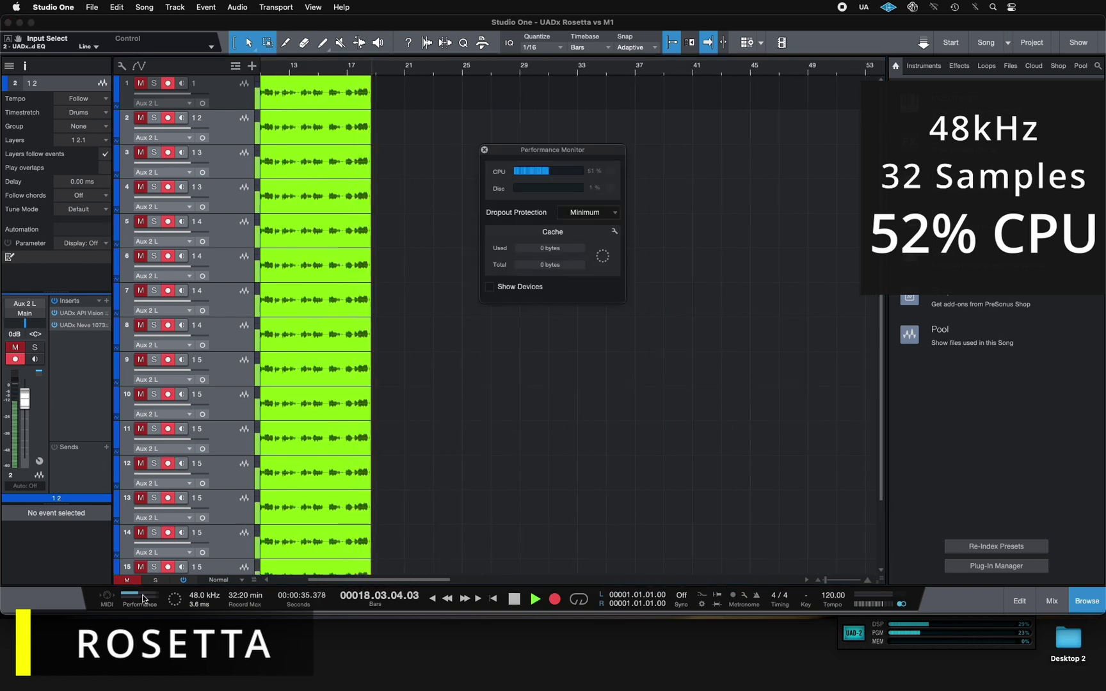
left_click_drag(565, 153, 1007, 372)
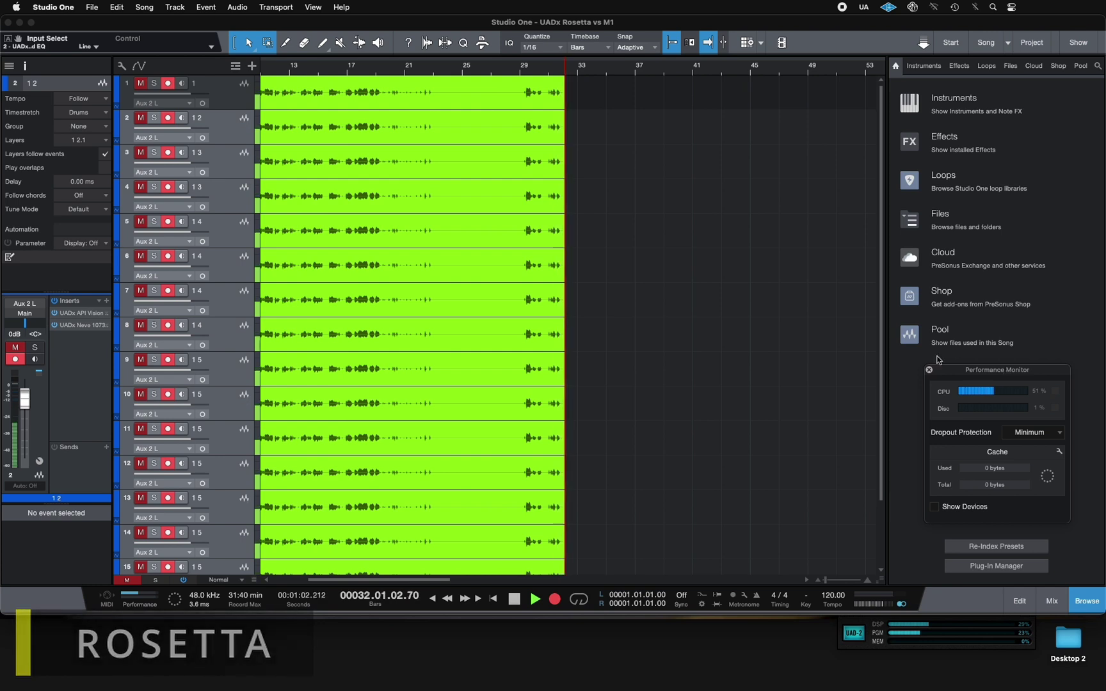
key("space")
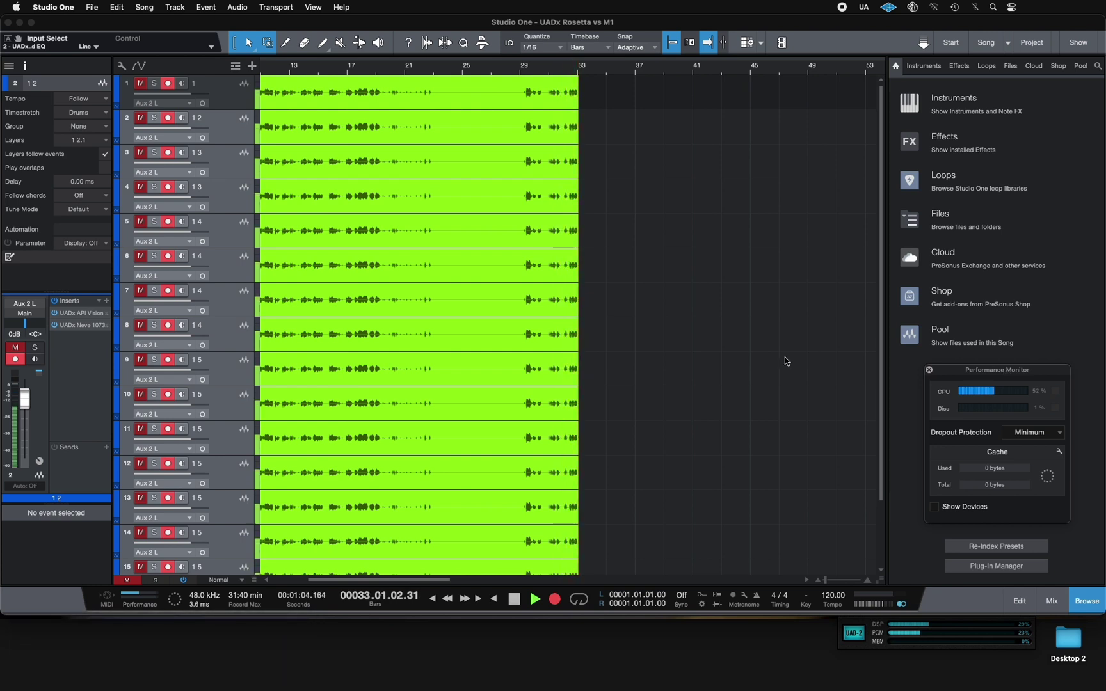
- From the File menu, save the song as a template titled 'UADx Rosetta vs M1'
left_click(88, 8)
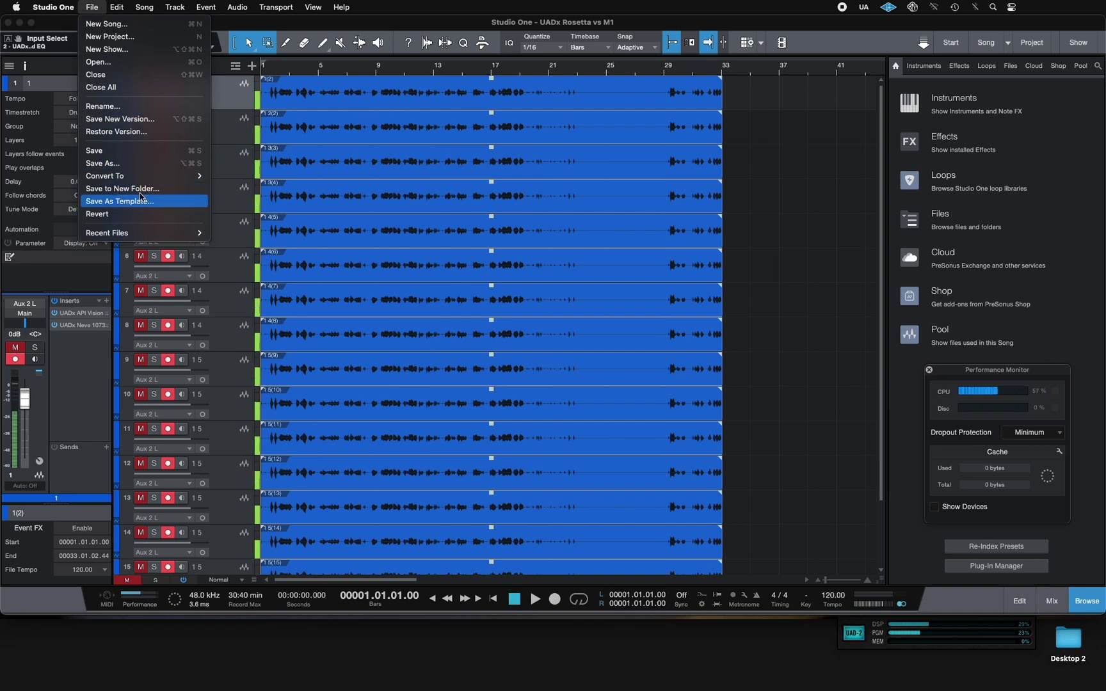
left_click(120, 201)
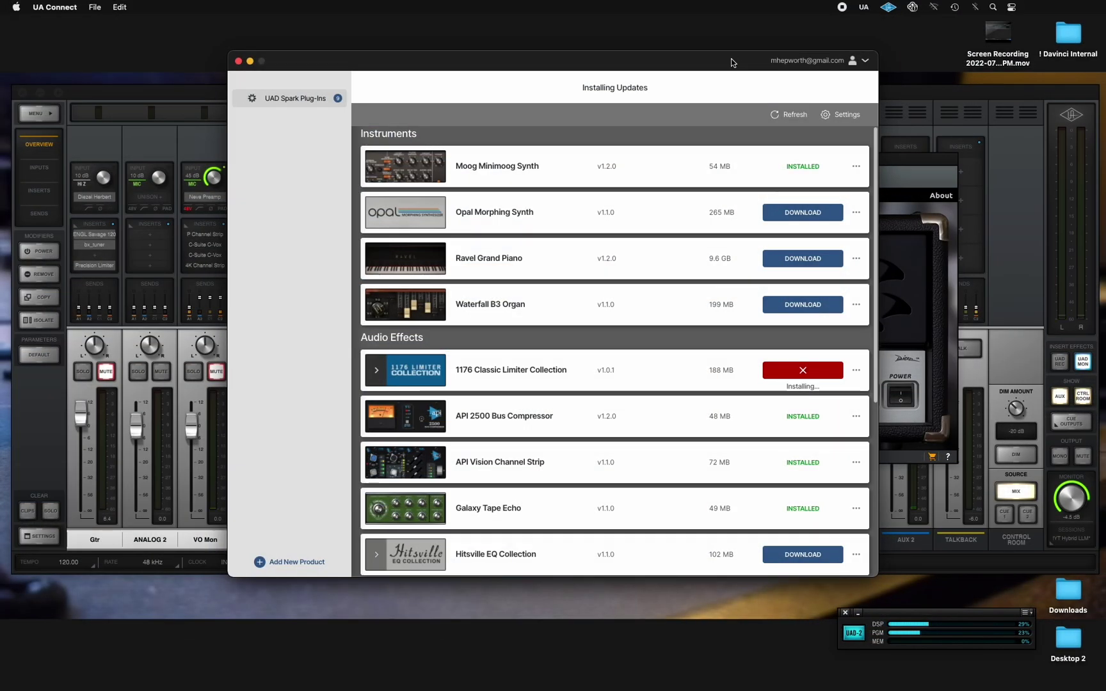
- Watch the 1176 and Neve 1073 updates finish in the UAD Spark list, then close UA Connect
scroll(717, 419, "down", 3)
scroll(717, 419, "down", 3)
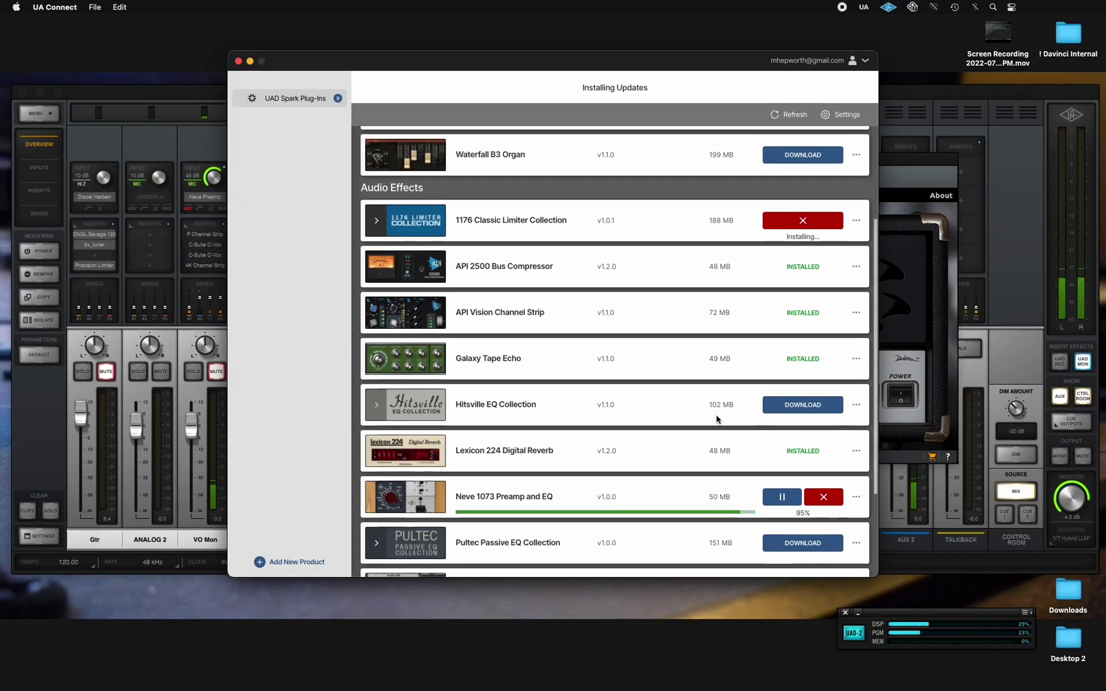
scroll(716, 378, "up", 6)
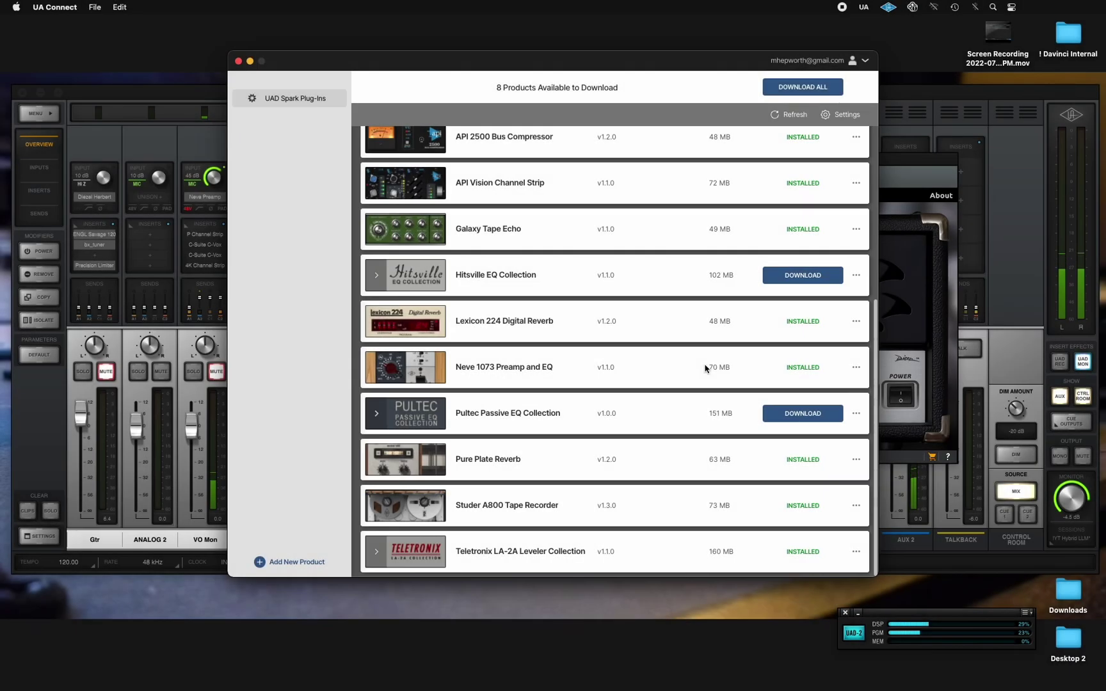
scroll(702, 369, "up", 1)
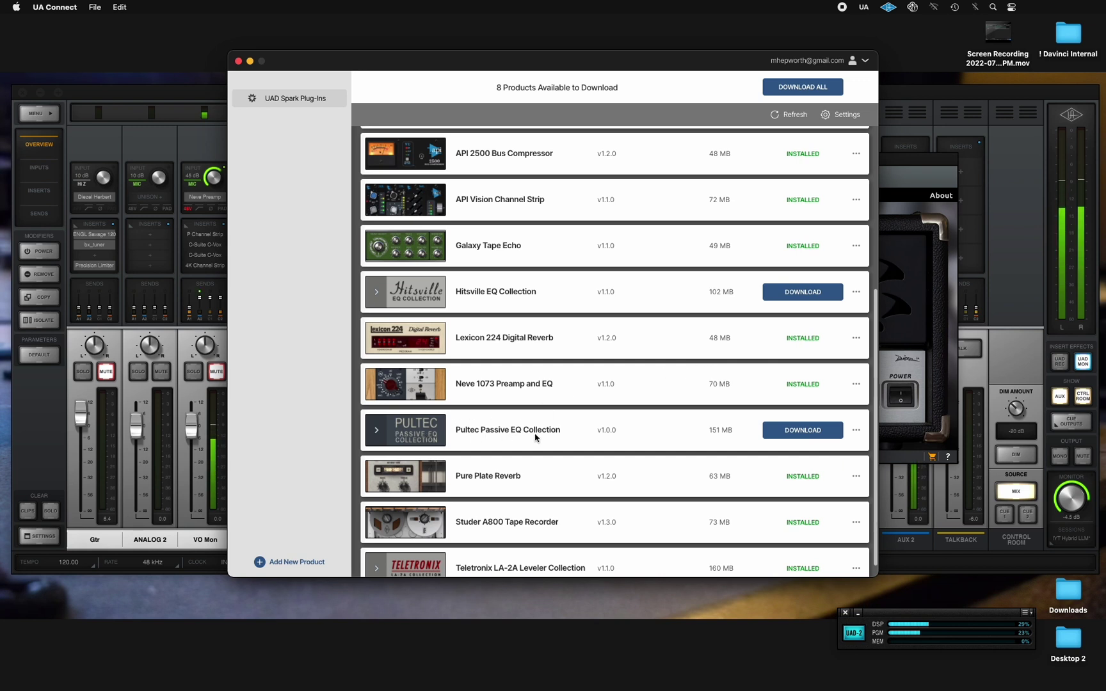
scroll(633, 420, "up", 5)
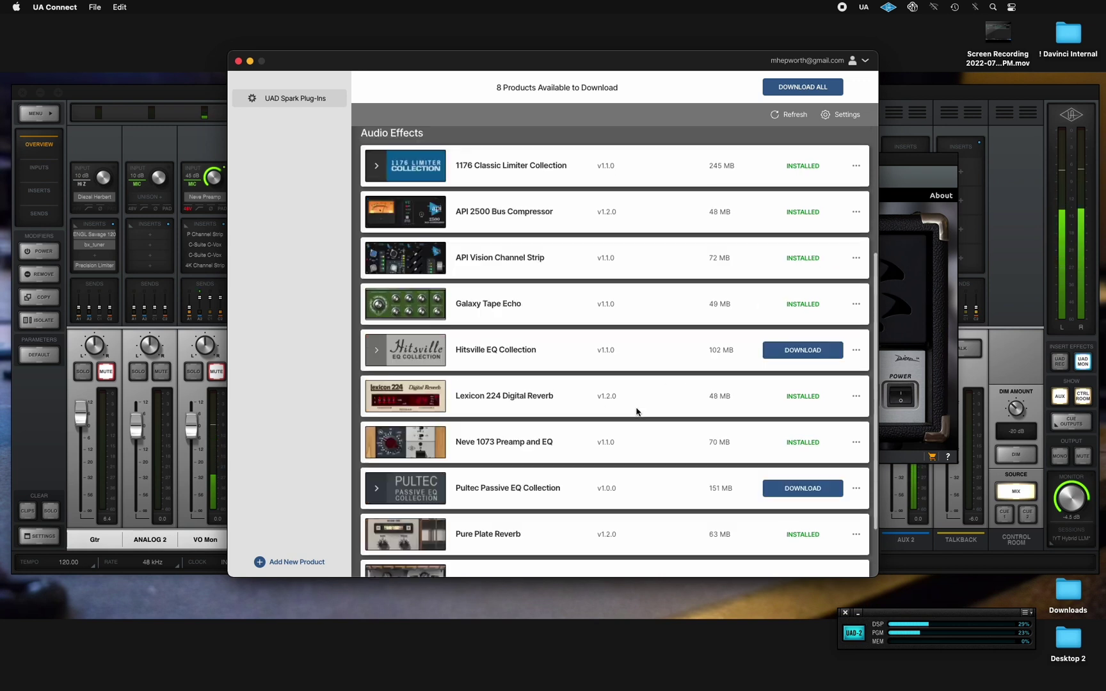
left_click(238, 61)
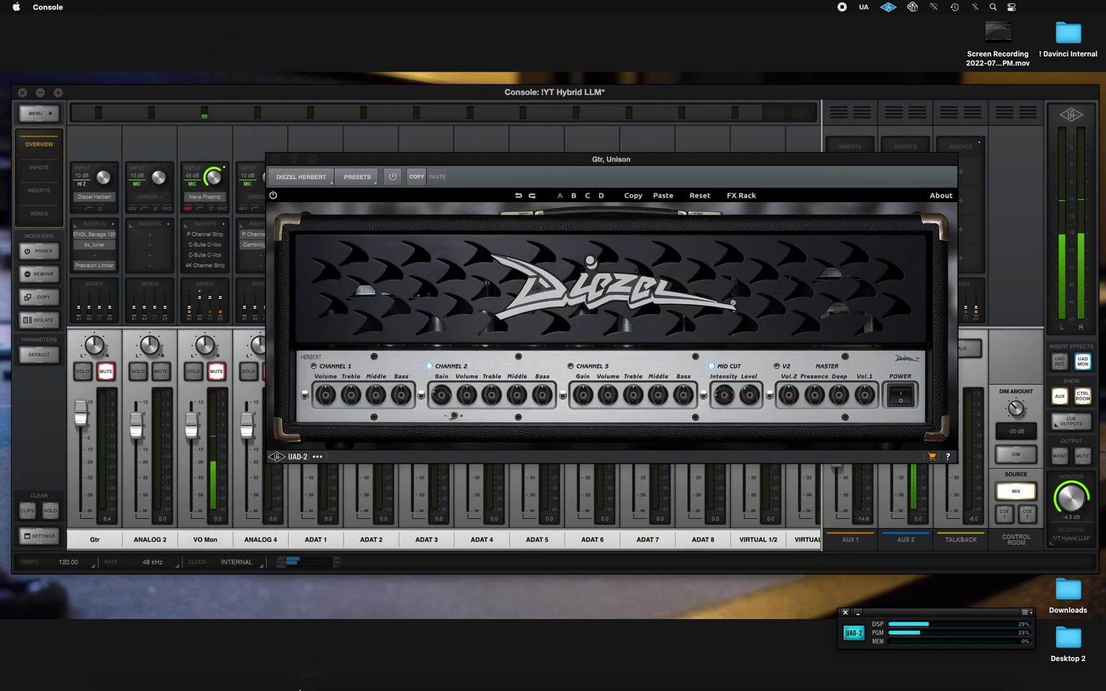
- Switch back to Studio One 5 using its Dock icon
mouse_move(244, 652)
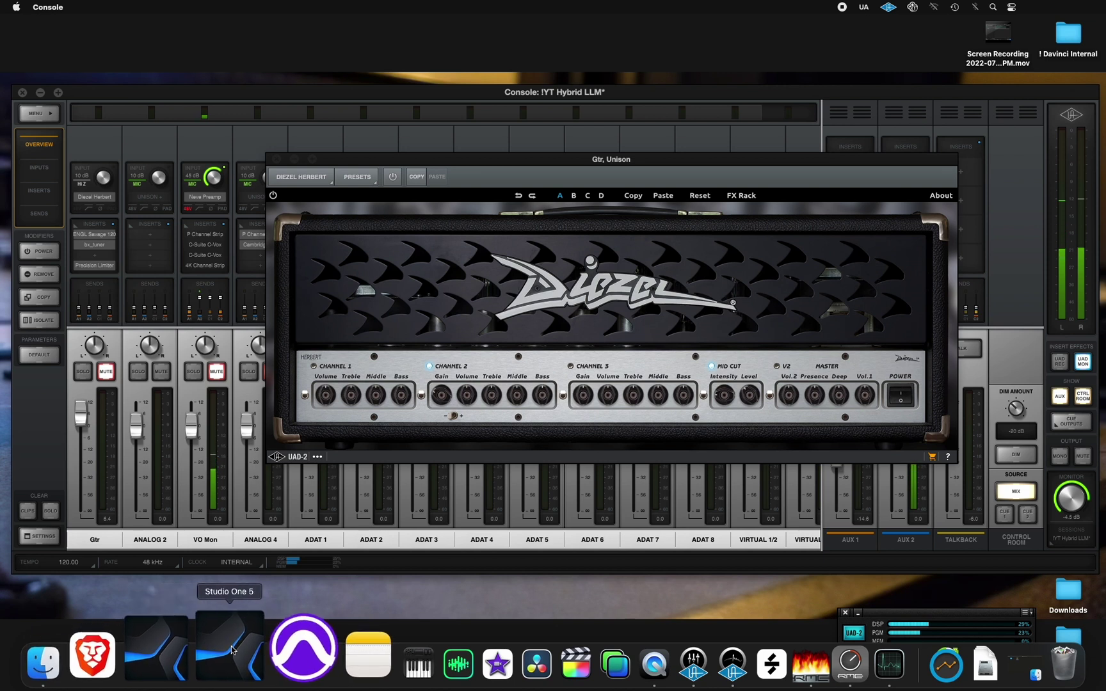
left_click(234, 648)
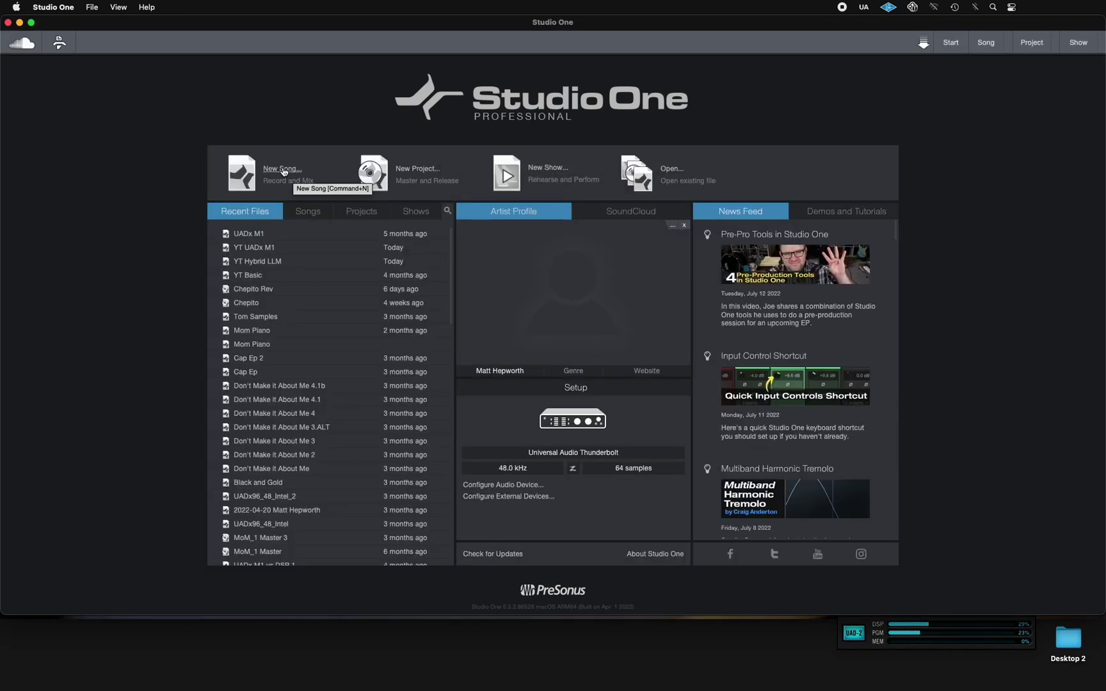
- Create a new song from the UADx Rosetta vs M1 user template
left_click(283, 170)
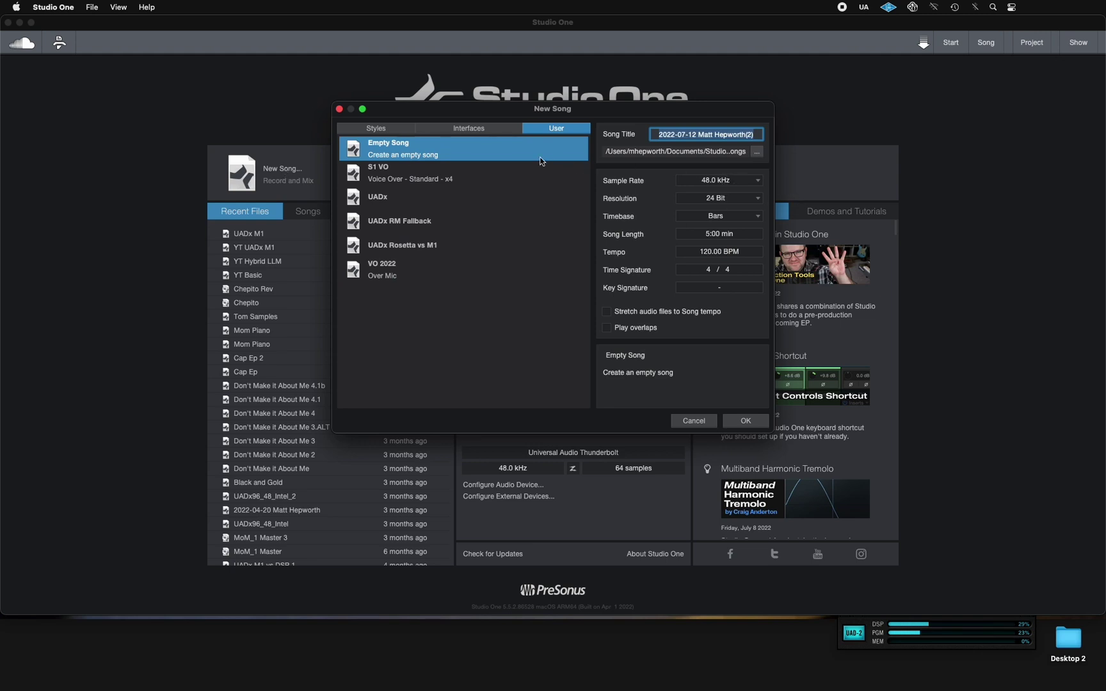
left_click(403, 245)
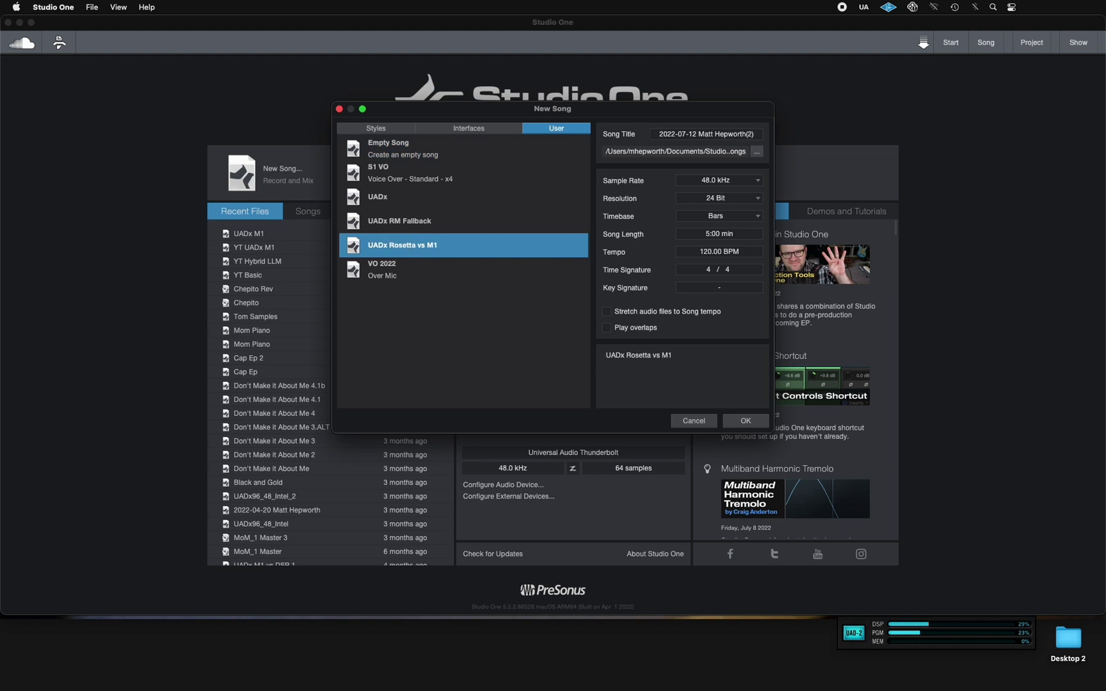
left_click(746, 420)
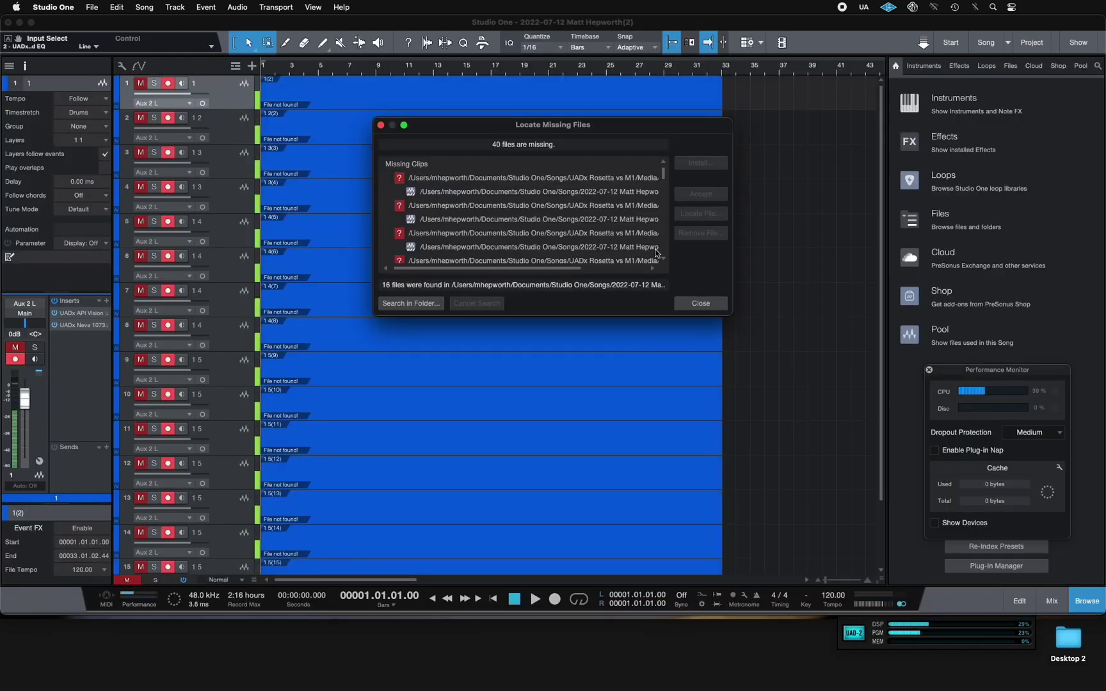
- Select every missing file in Locate Missing Files and remove all occurrences from the song
left_click(528, 178)
scroll(538, 246, "down", 10)
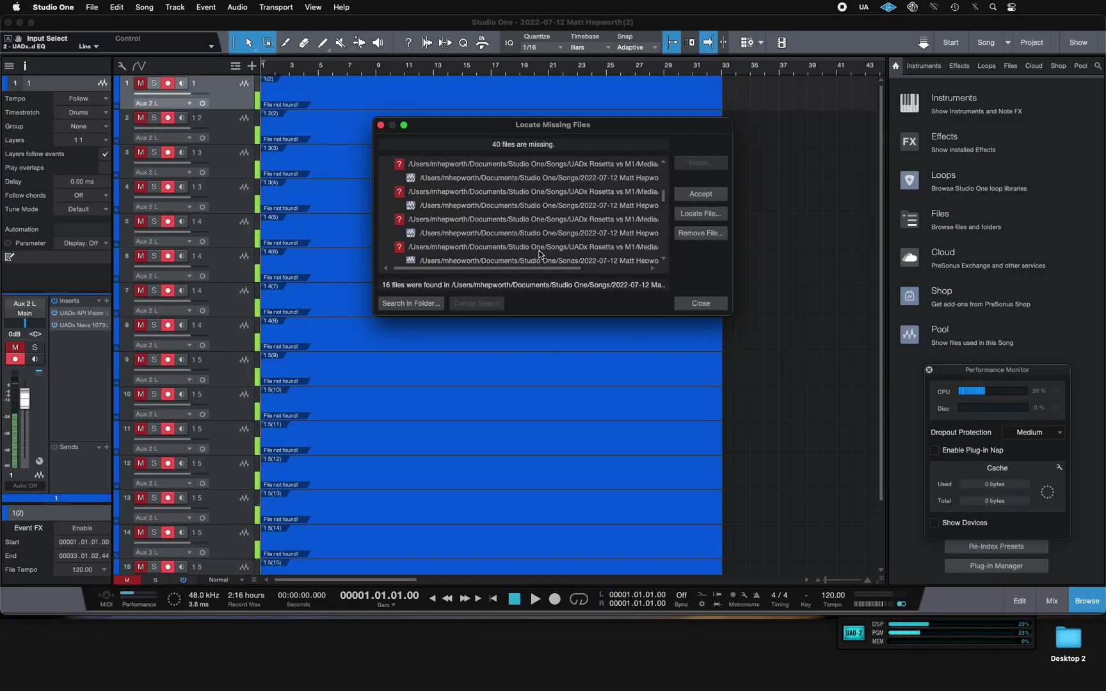
left_click(569, 251, "shift")
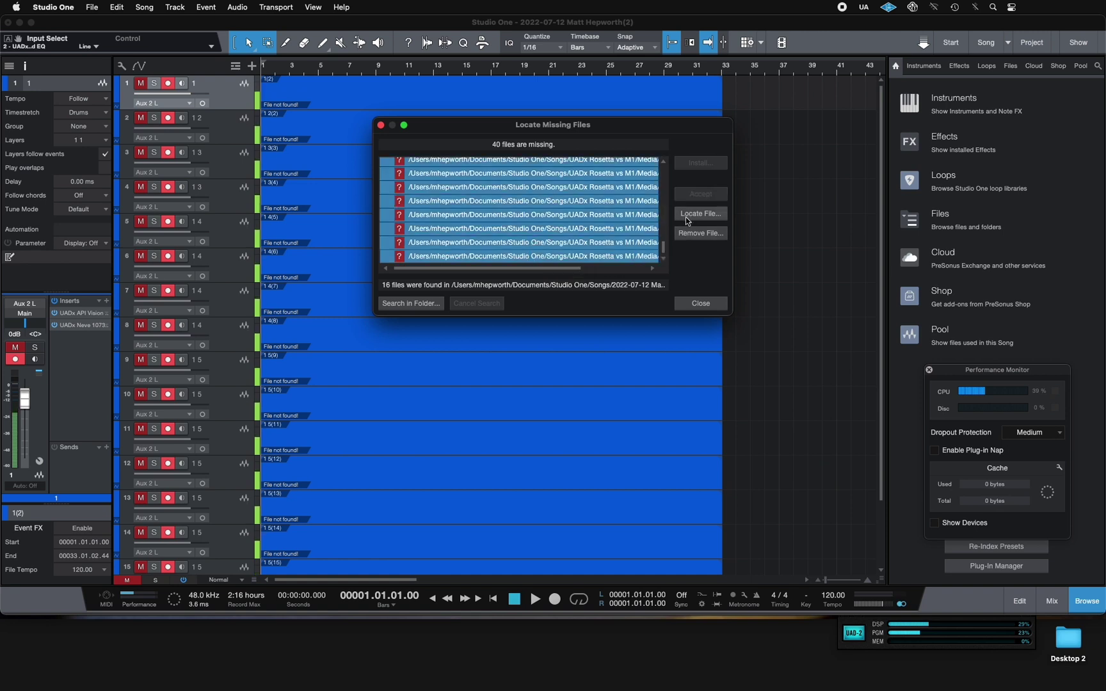
left_click(697, 235)
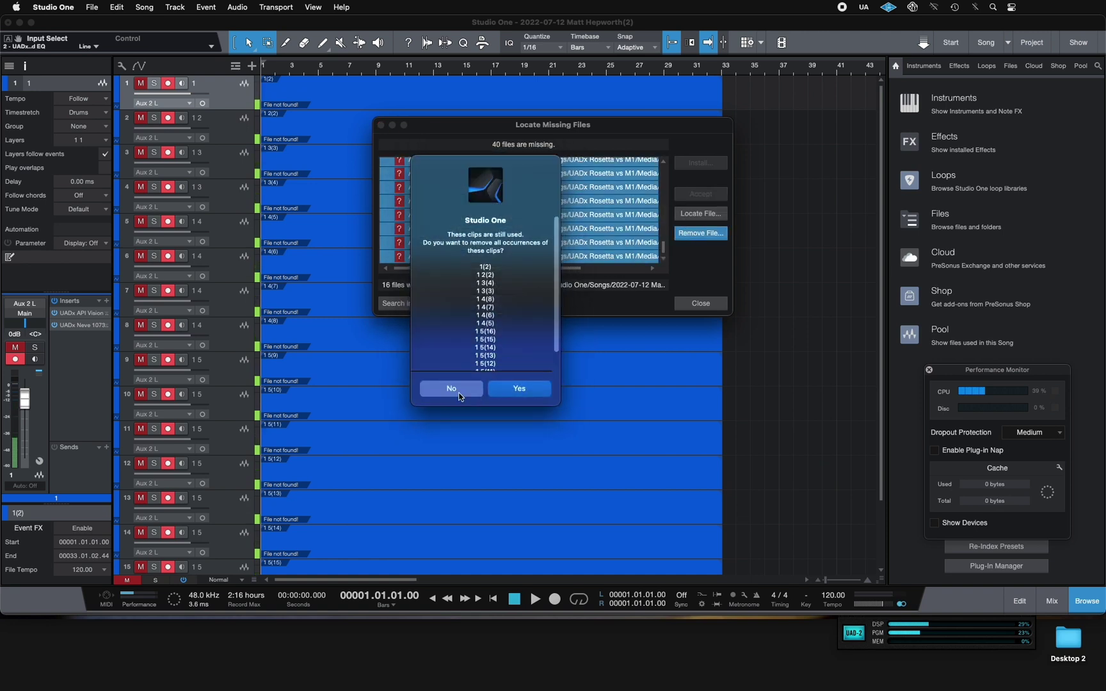
left_click(525, 389)
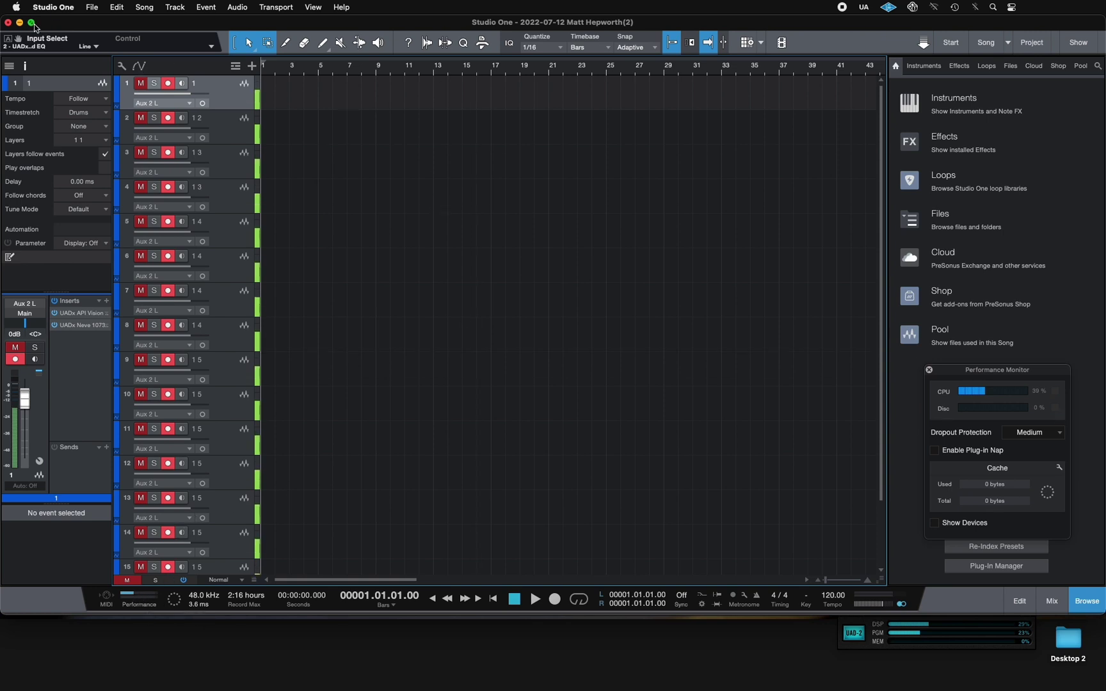
- Change the Audio Setup device block size from 64 to 32 samples
left_click(60, 9)
left_click(64, 45)
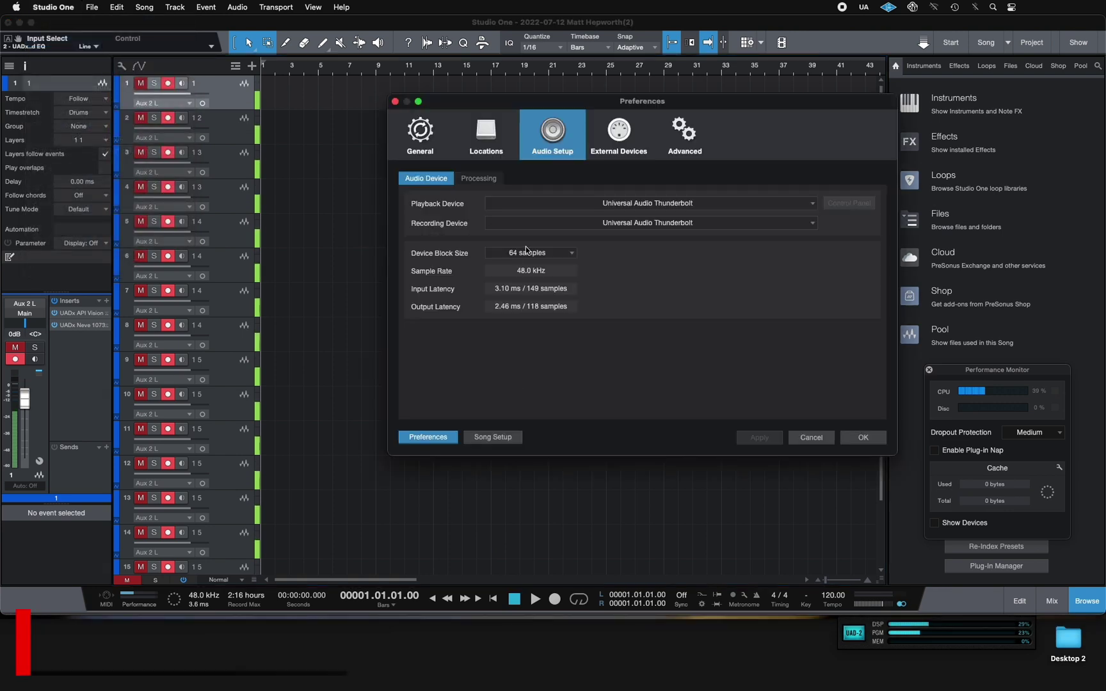
left_click(528, 254)
left_click(527, 279)
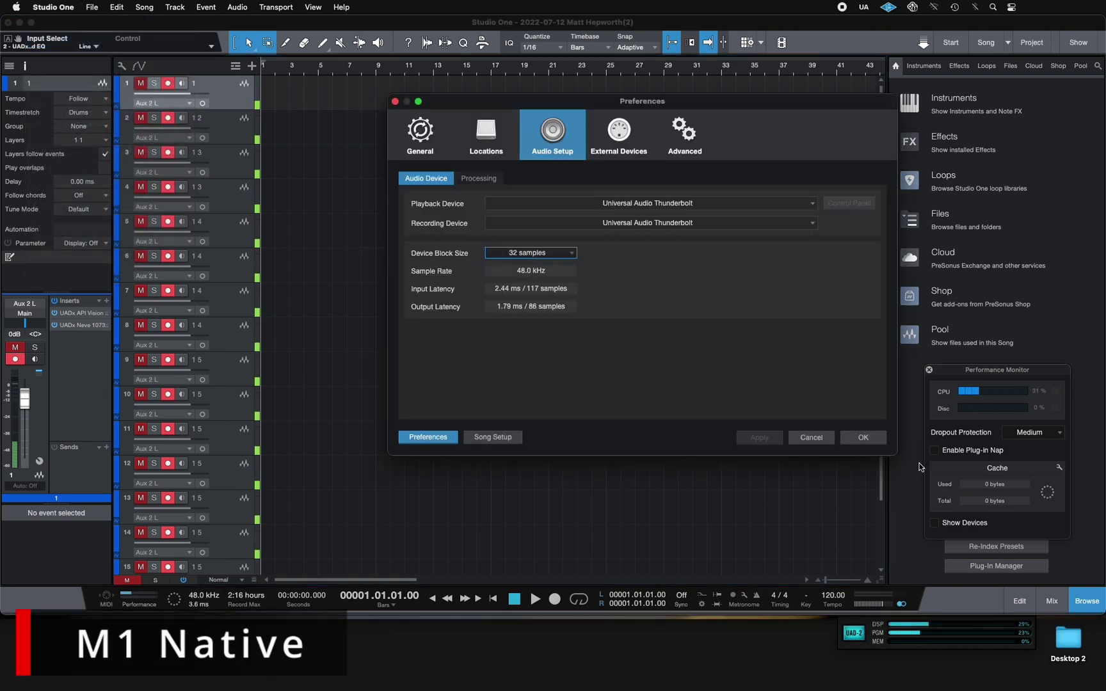
left_click(863, 438)
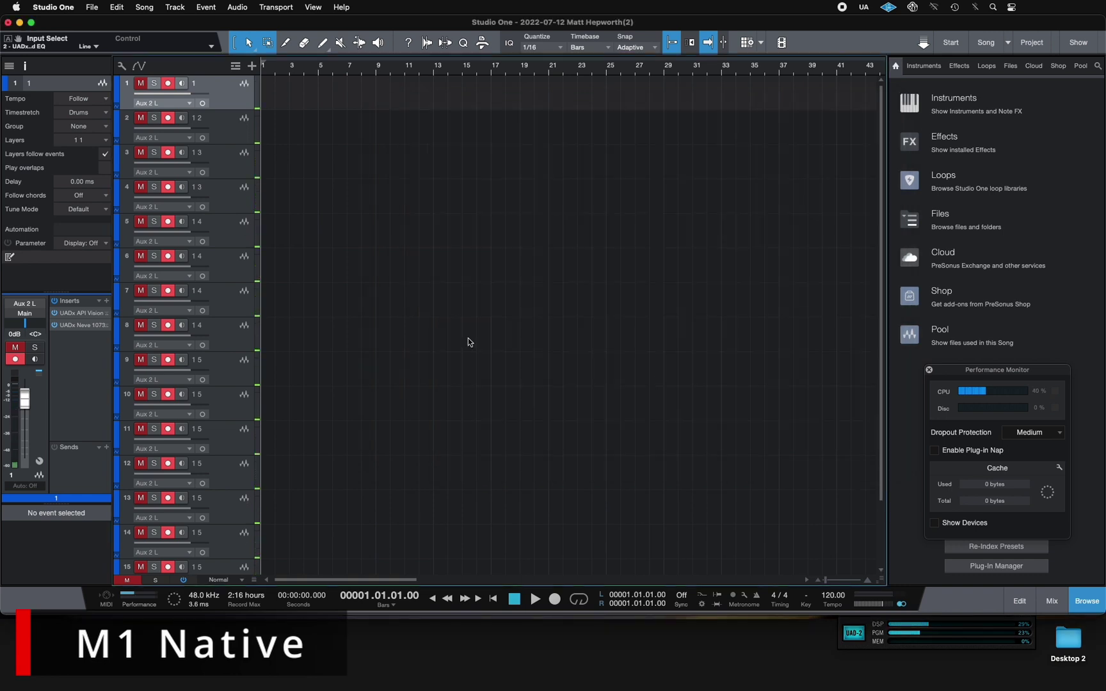
- Drag the Performance Monitor up beside the arrangement, toward the right side
left_click(1008, 374)
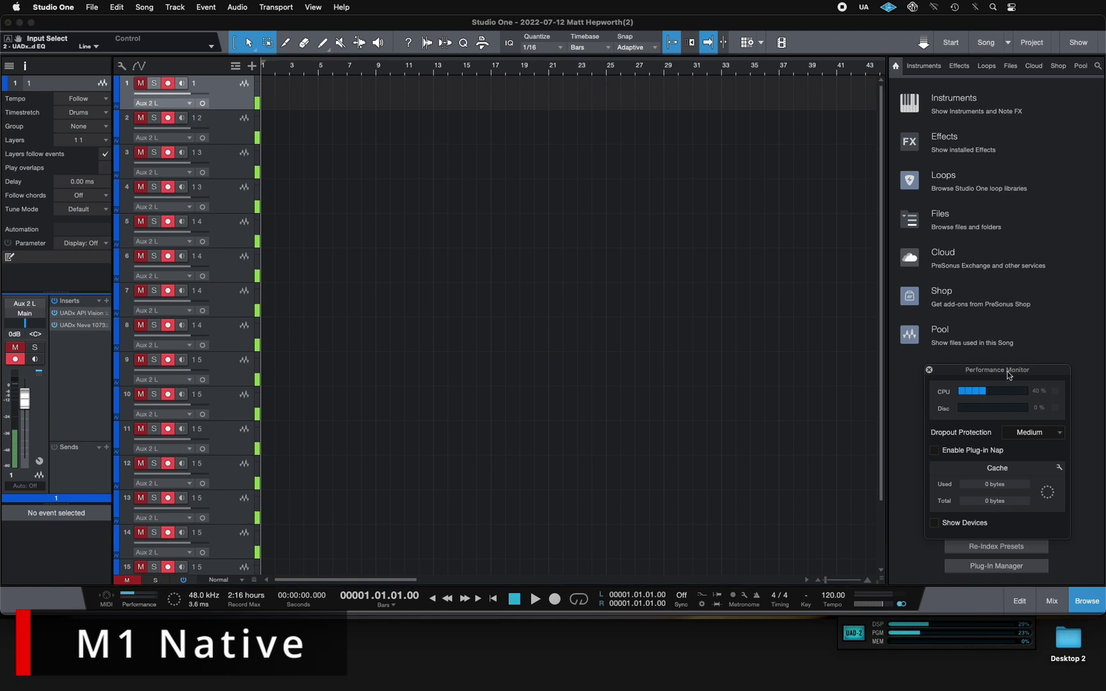
left_click_drag(1011, 375, 493, 222)
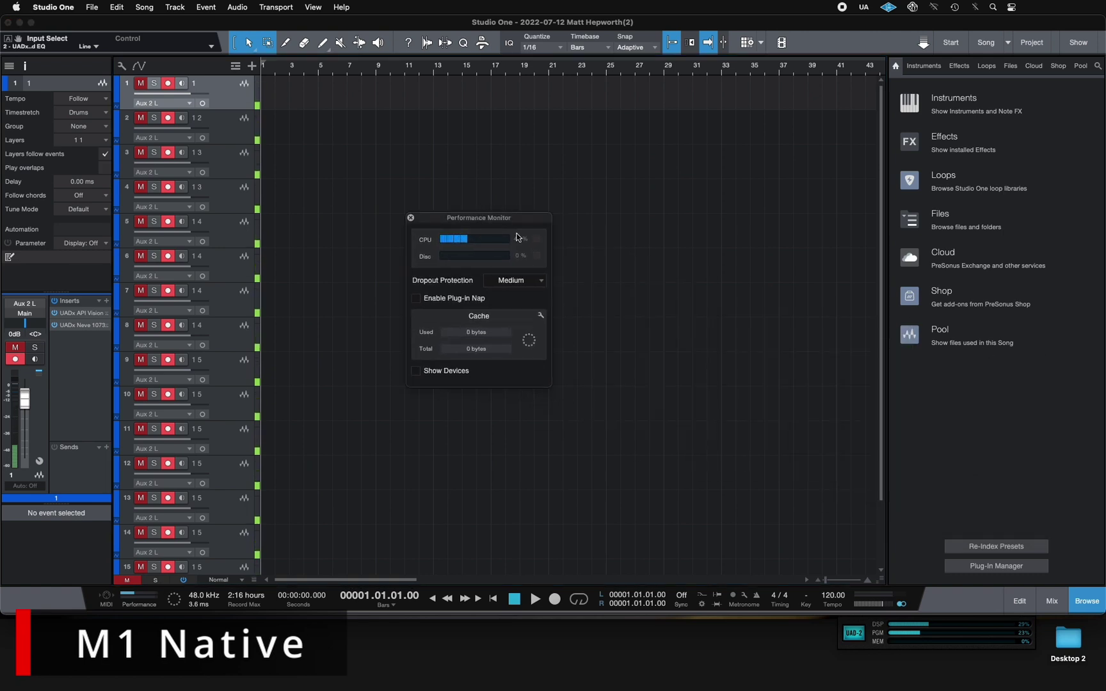
left_click_drag(492, 222, 637, 223)
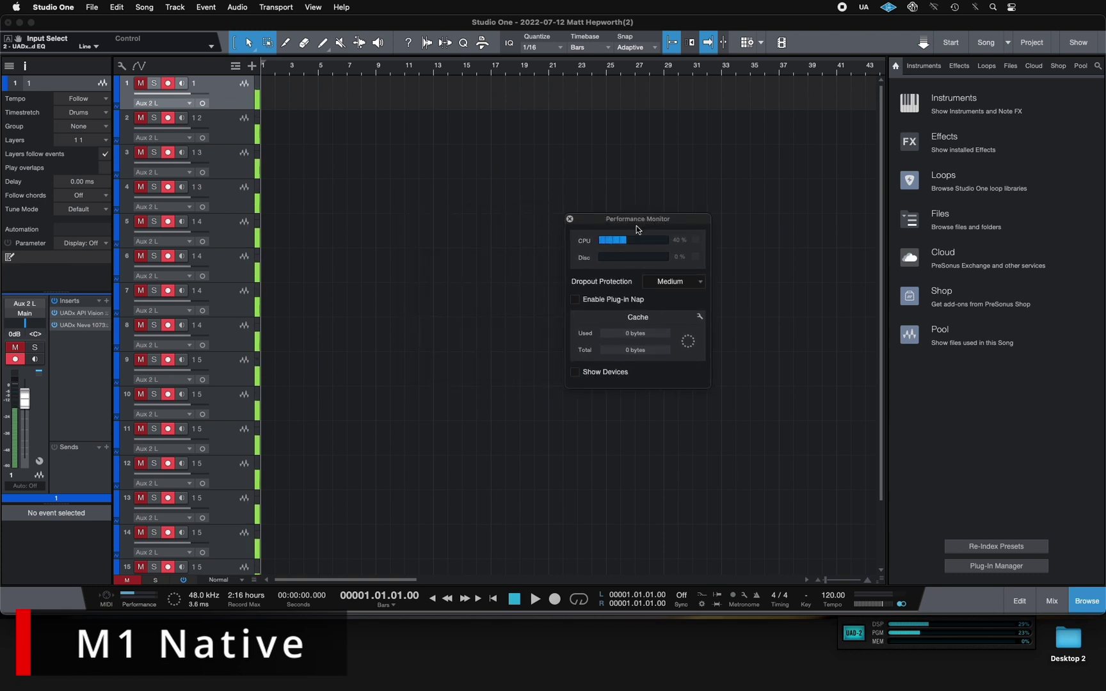
left_click_drag(636, 222, 920, 326)
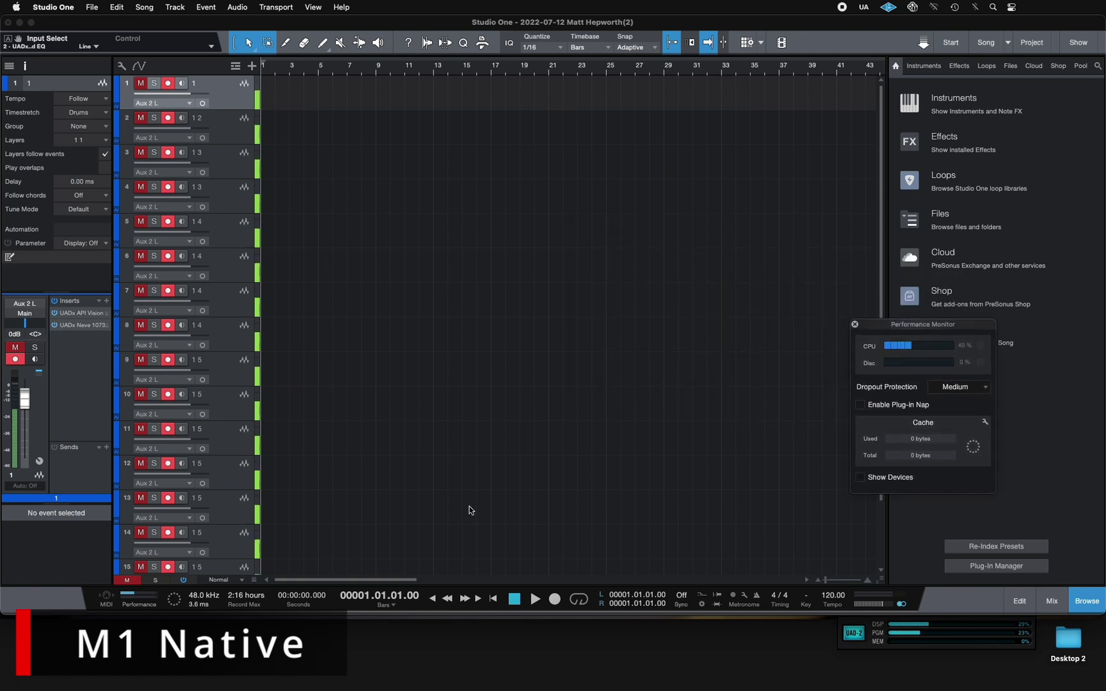
- Confirm in Preferences that the device block size is still 32 samples
left_click(54, 8)
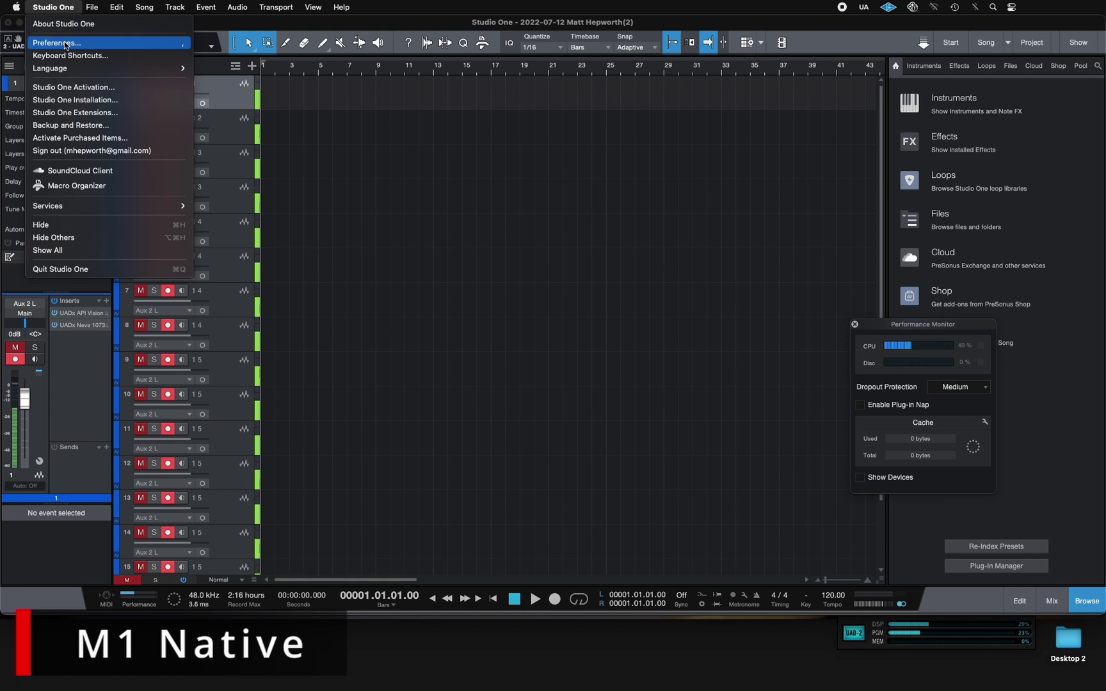
left_click(66, 43)
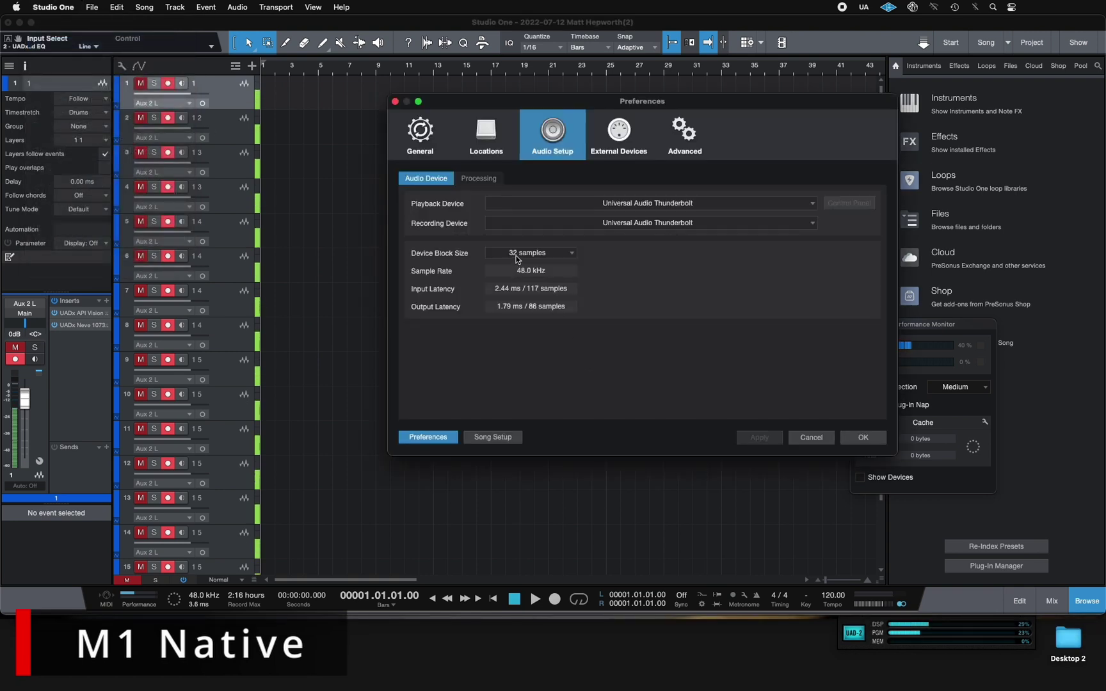
left_click(868, 442)
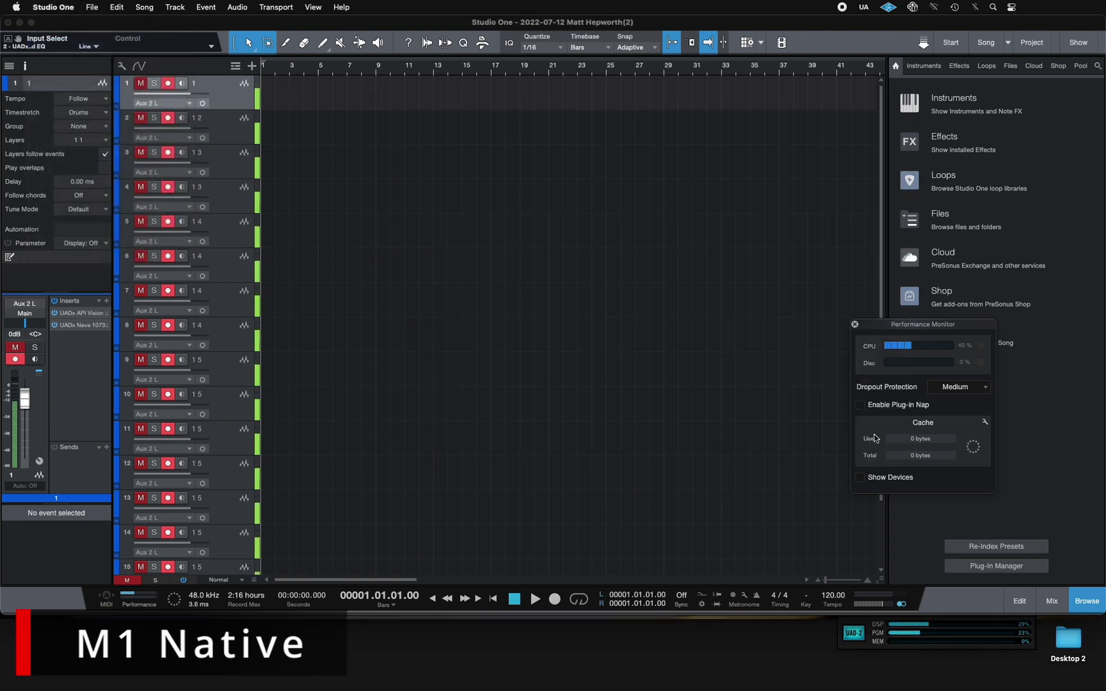
- Set Dropout Protection to Minimum and reopen the Performance Monitor while recording
left_click(963, 384)
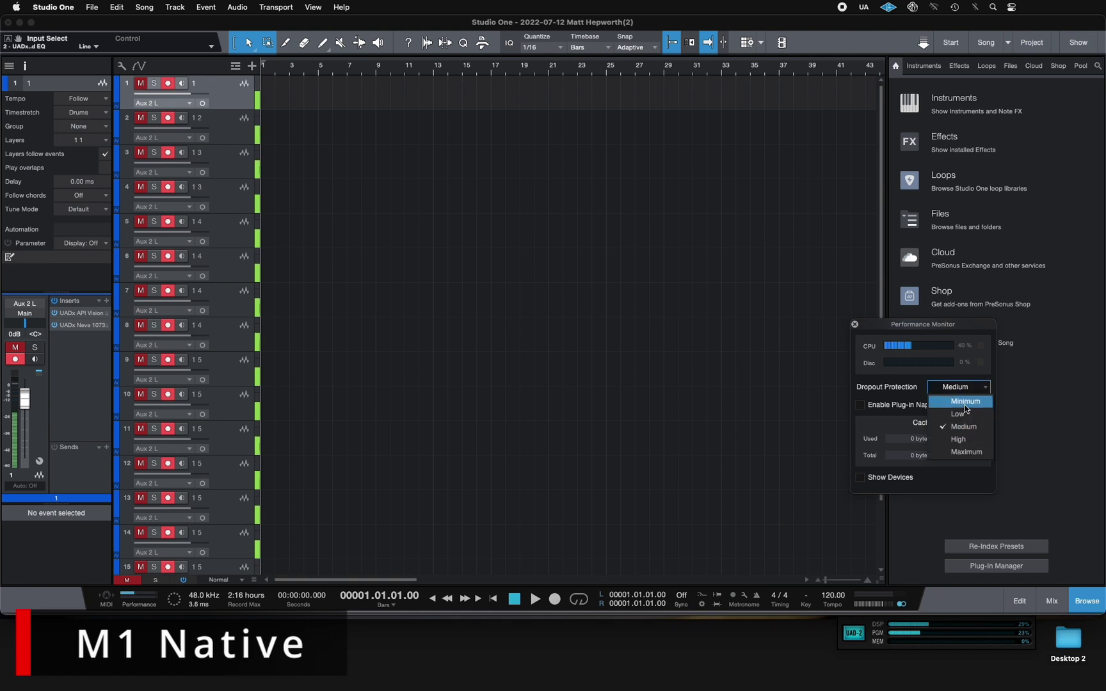
left_click(967, 410)
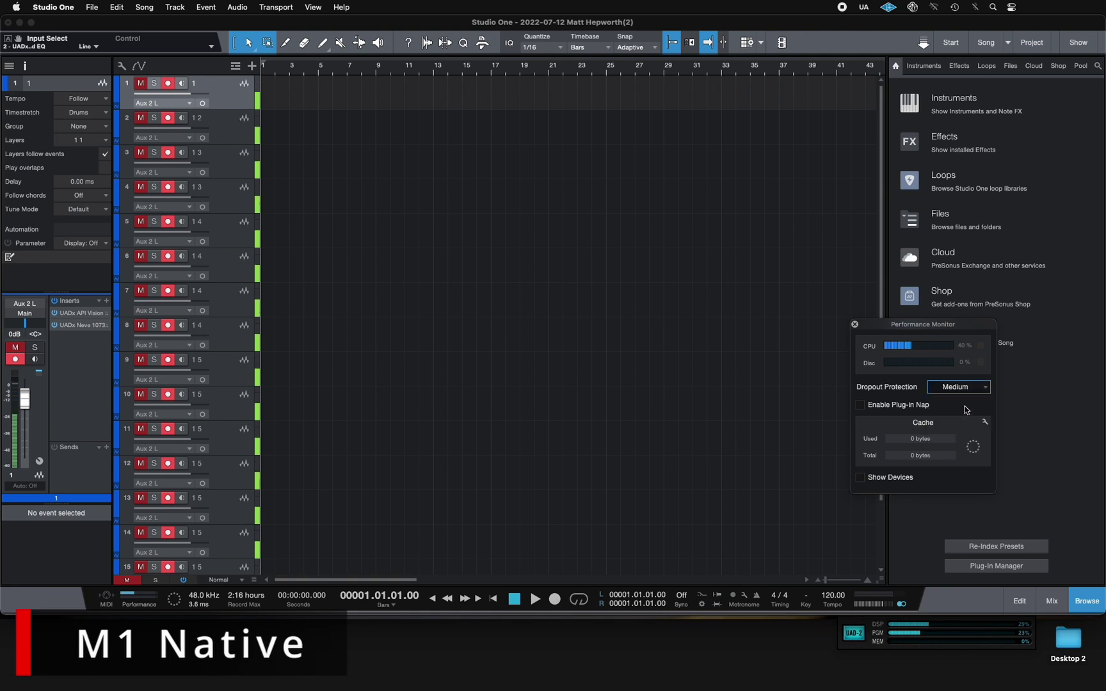
left_click(854, 325)
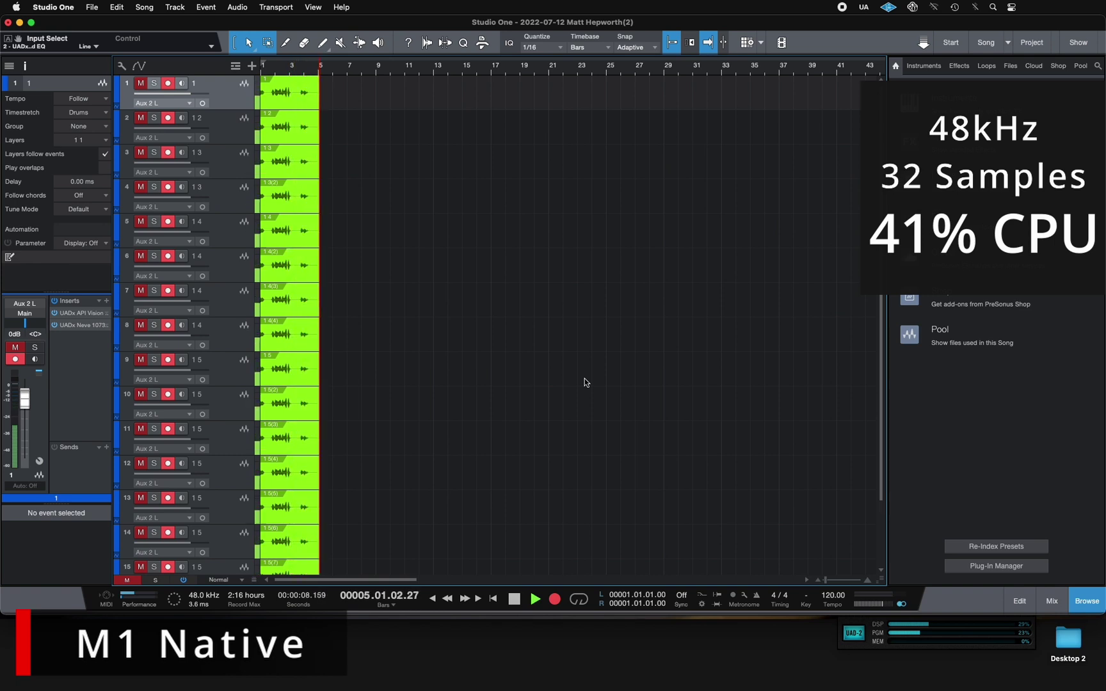
left_click(134, 598)
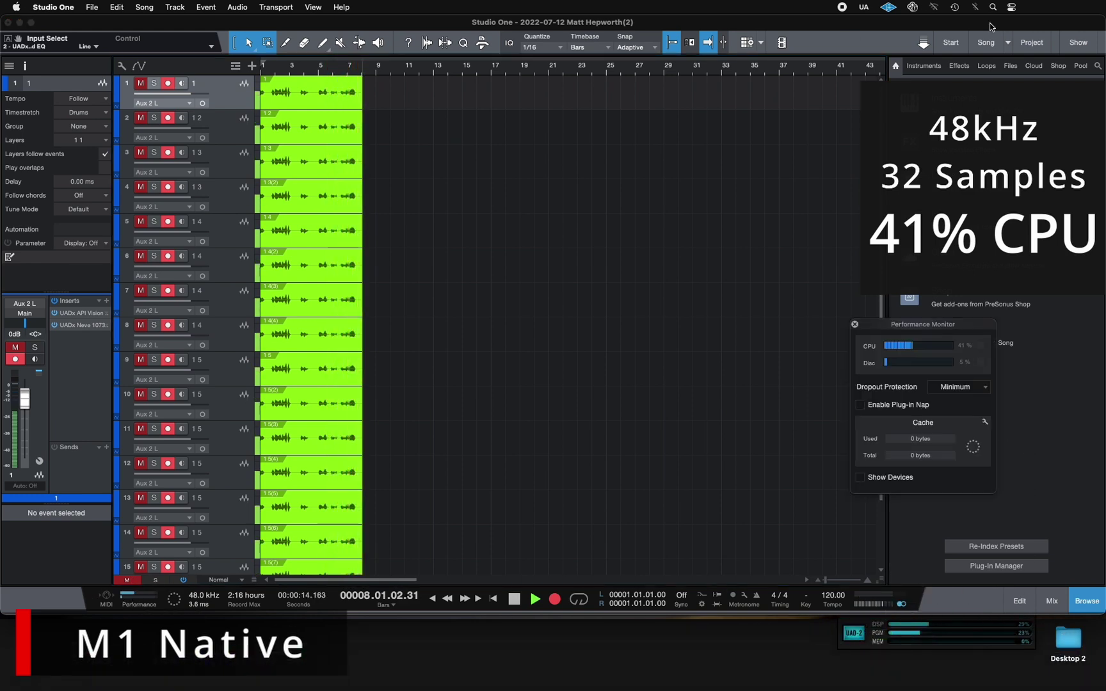
- Check Studio One's CPU in Activity Monitor, then clear the search and inspect UA Connect
left_click(813, 655)
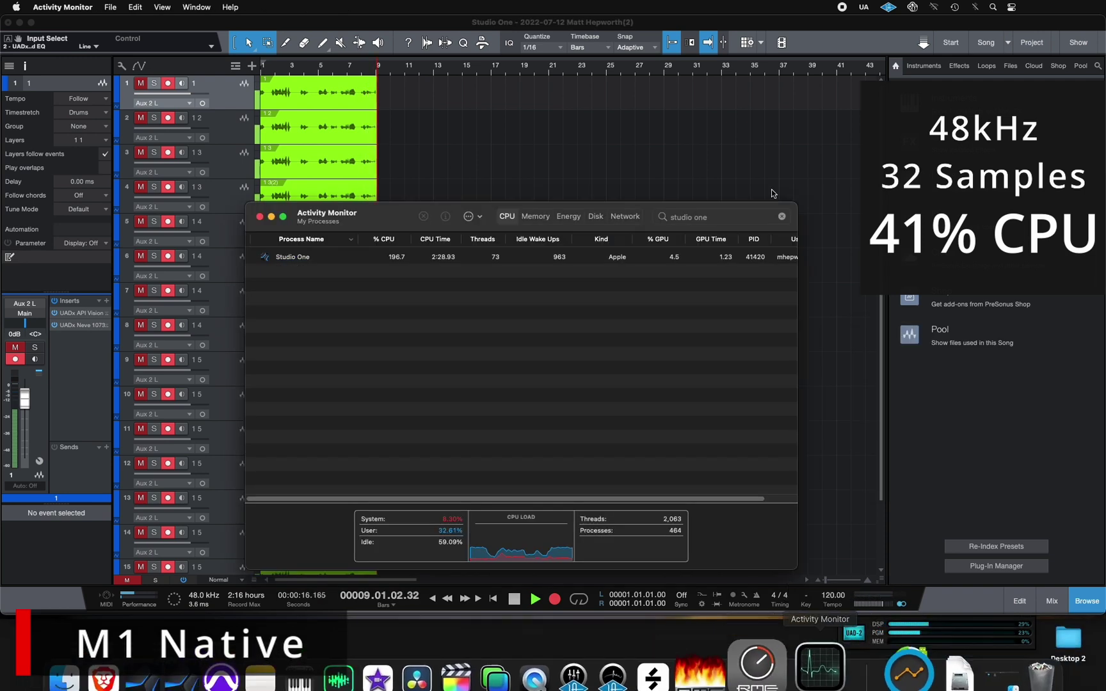
left_click(613, 260)
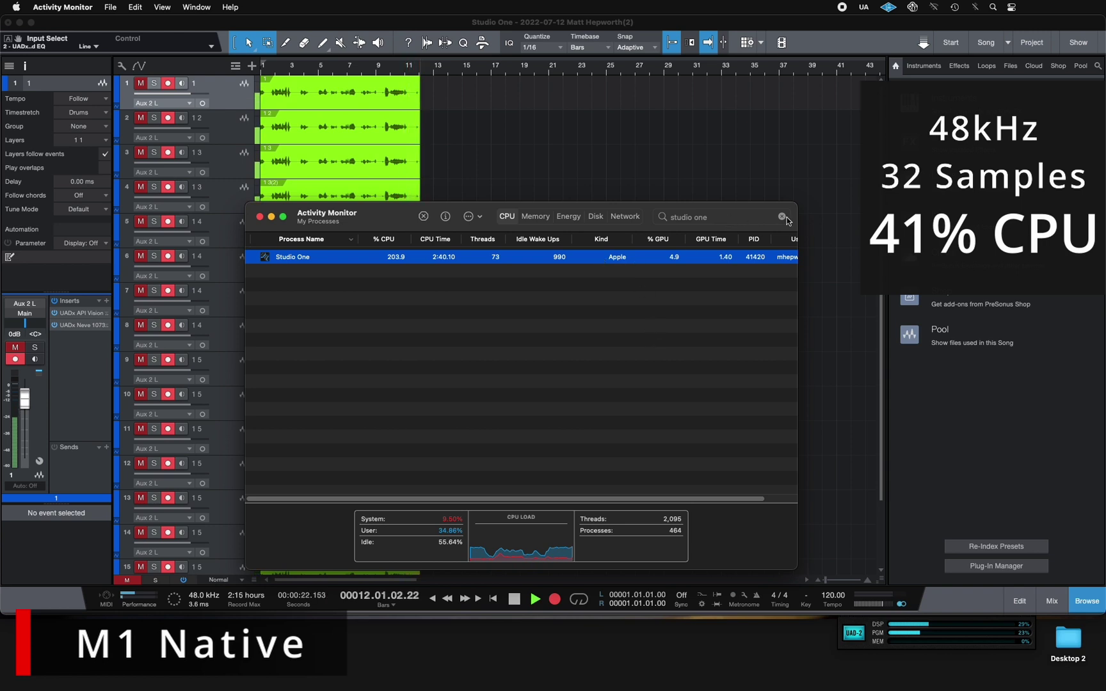
left_click(730, 218)
key("BackSpace")
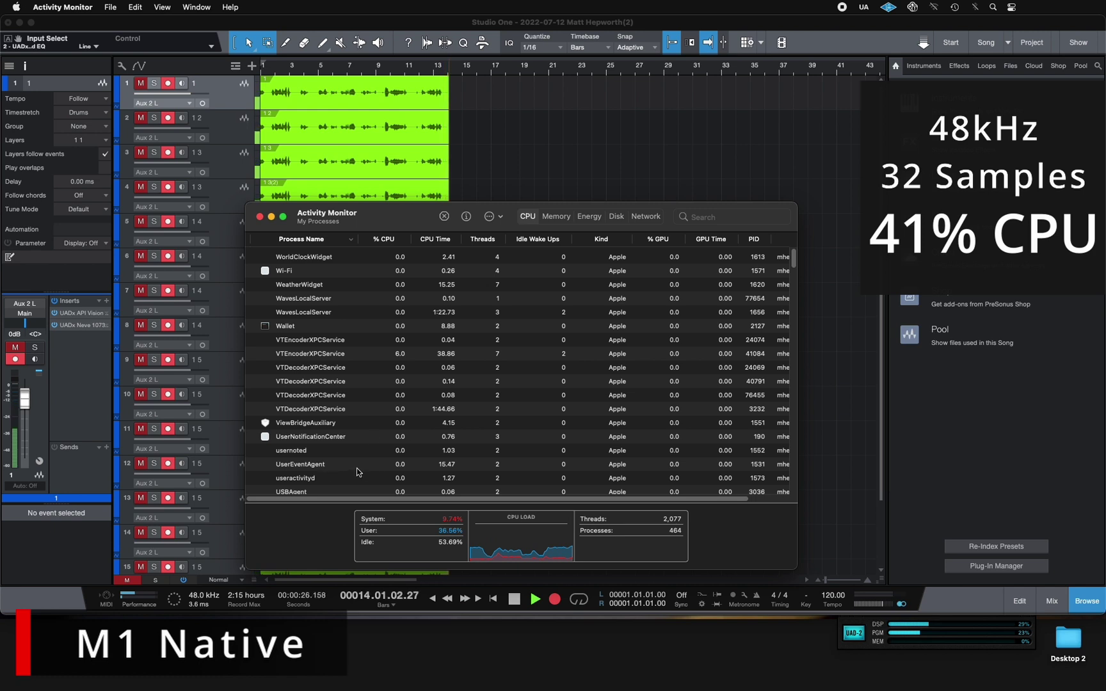
scroll(357, 472, "down", 4)
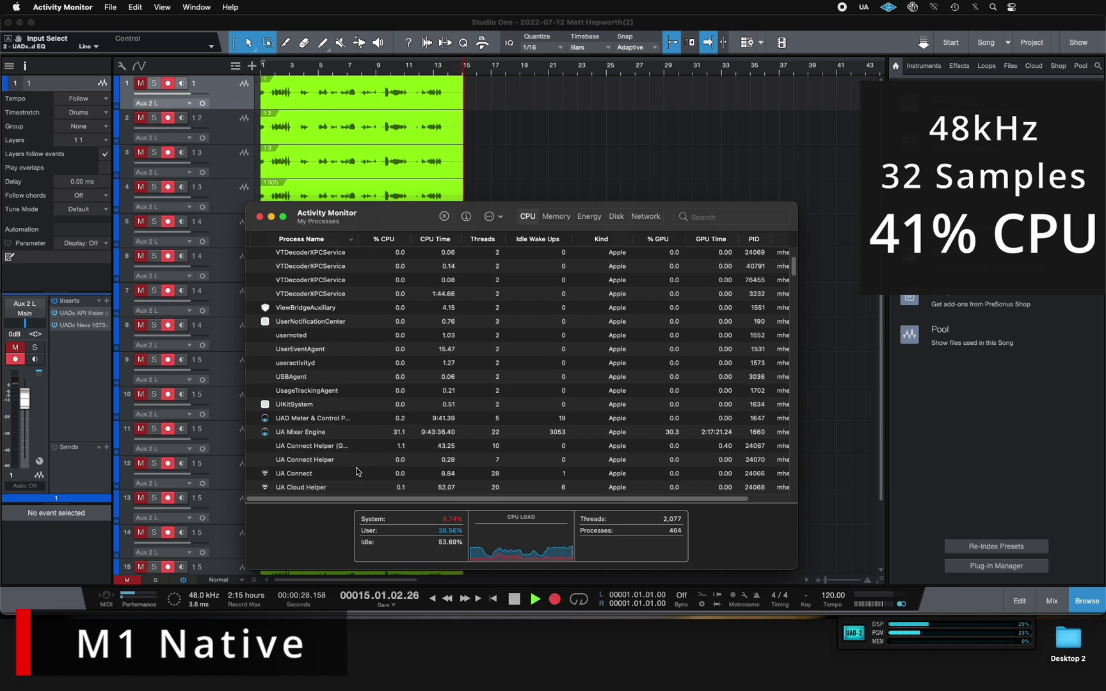
scroll(353, 461, "down", 2)
left_click(345, 436)
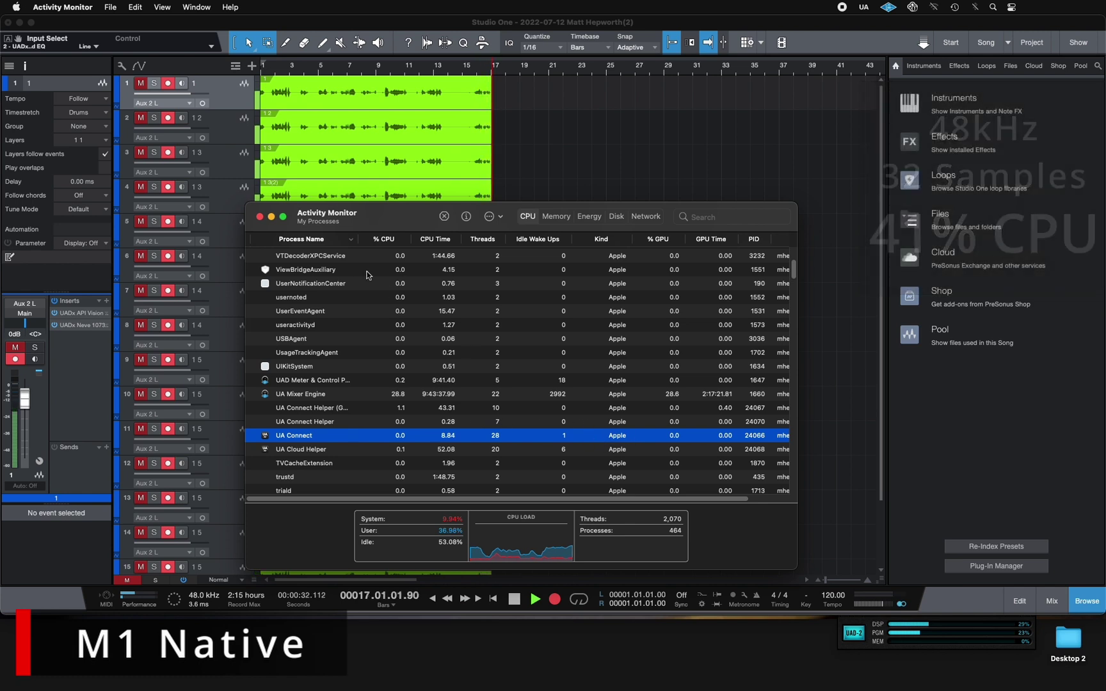
- Search 'studio one' again, select its 208.7% CPU row, and close Activity Monitor
left_click(733, 220)
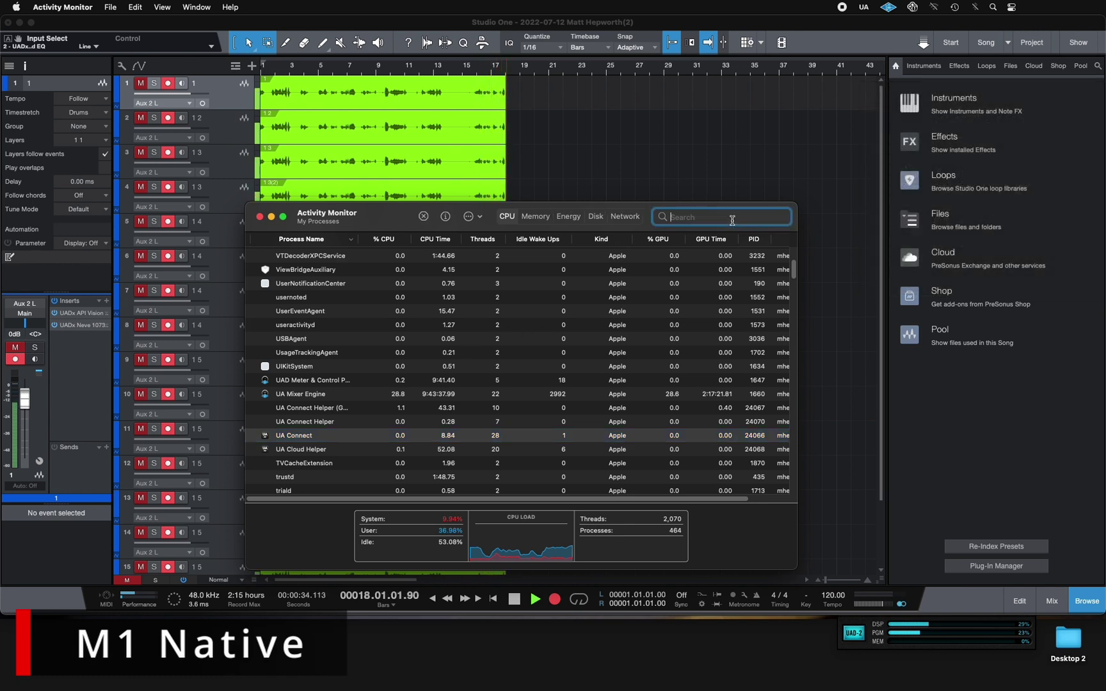
type("studio one")
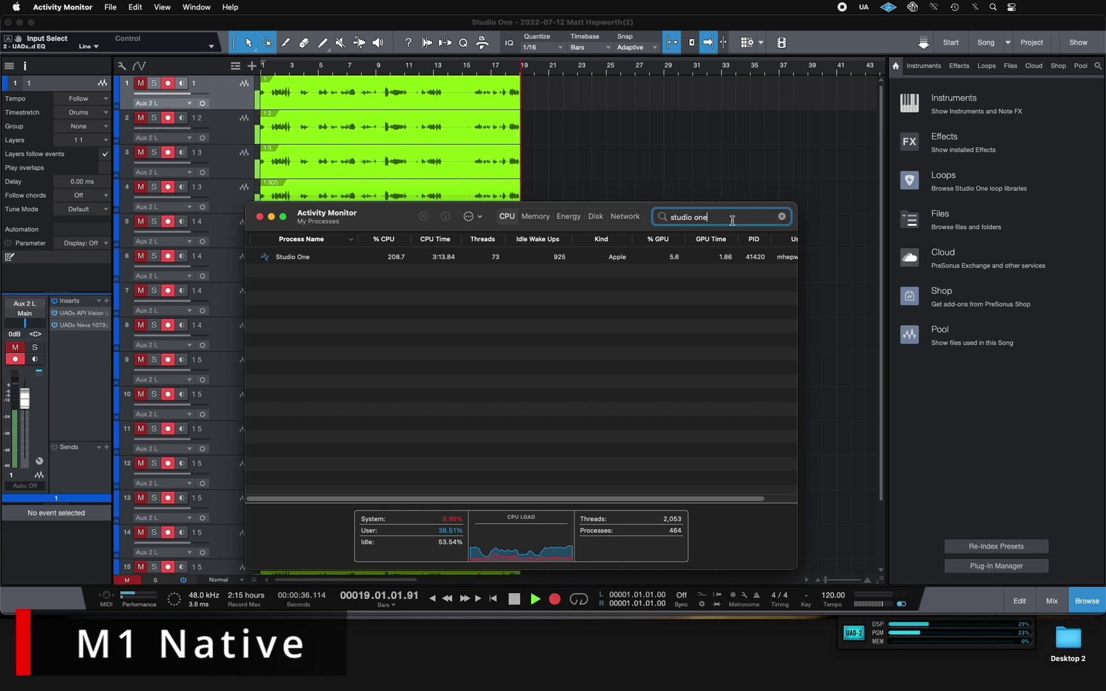
left_click(567, 259)
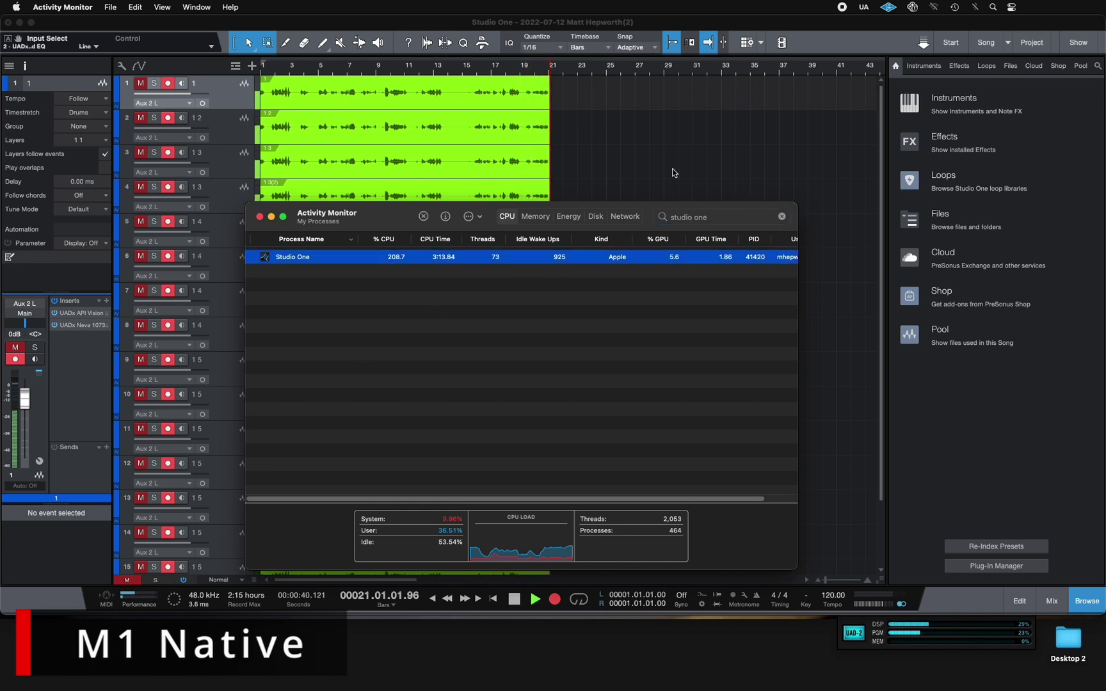
left_click(260, 216)
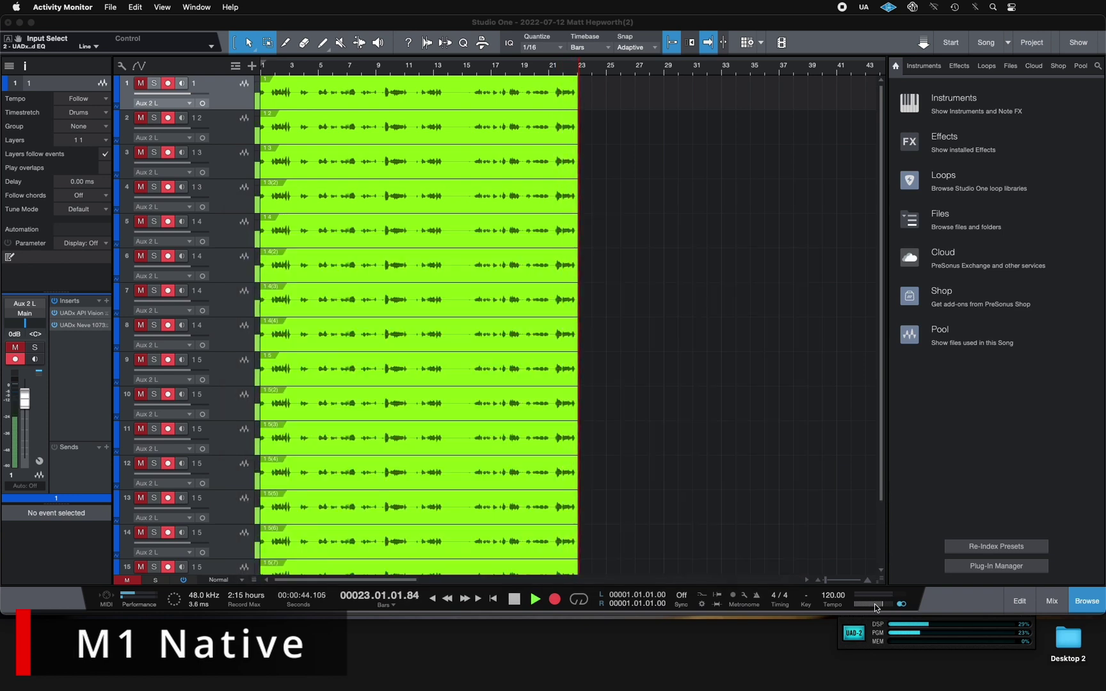
- Show the Performance Monitor at about 42% CPU, then stop recording near bar 32
left_click(237, 566)
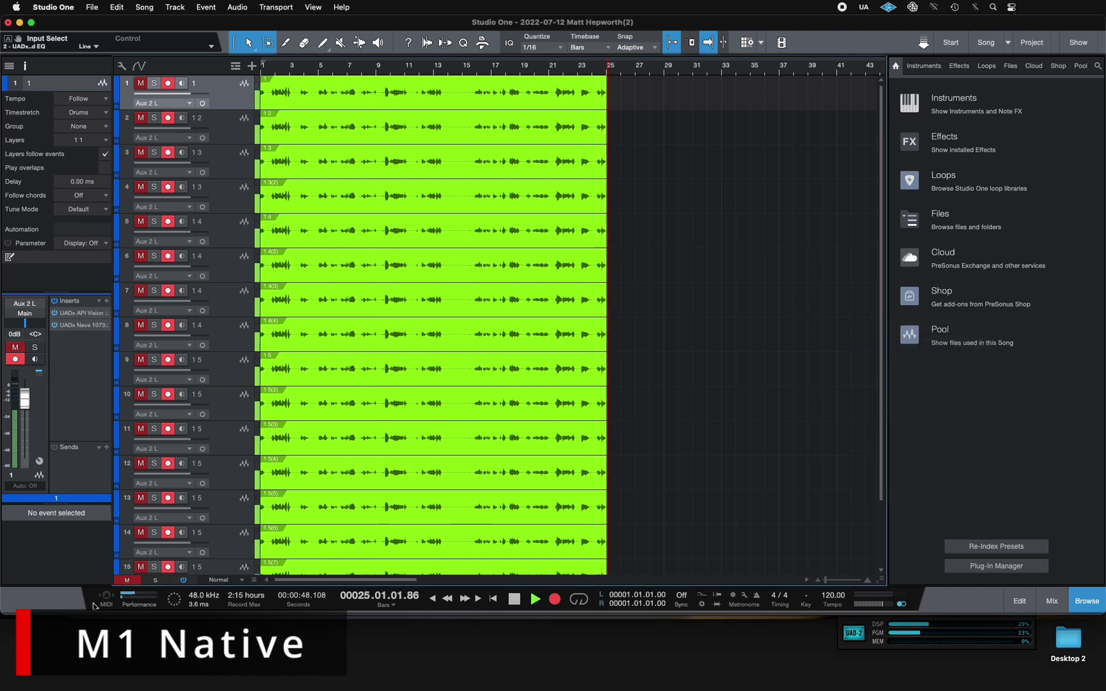
left_click(131, 598)
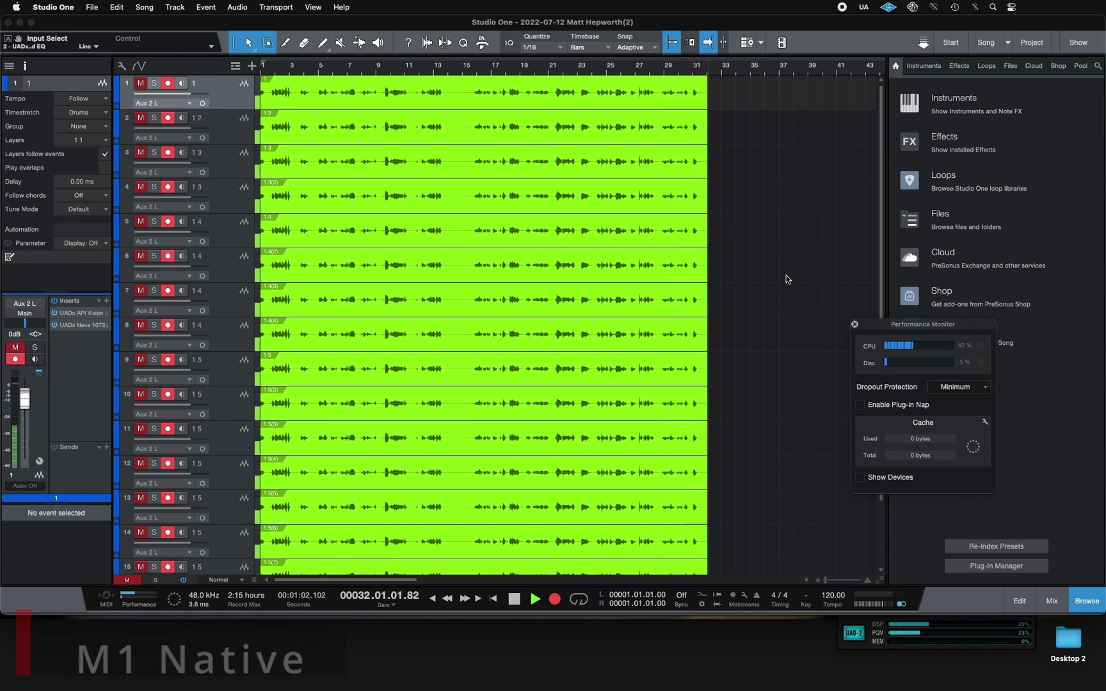
key("space")
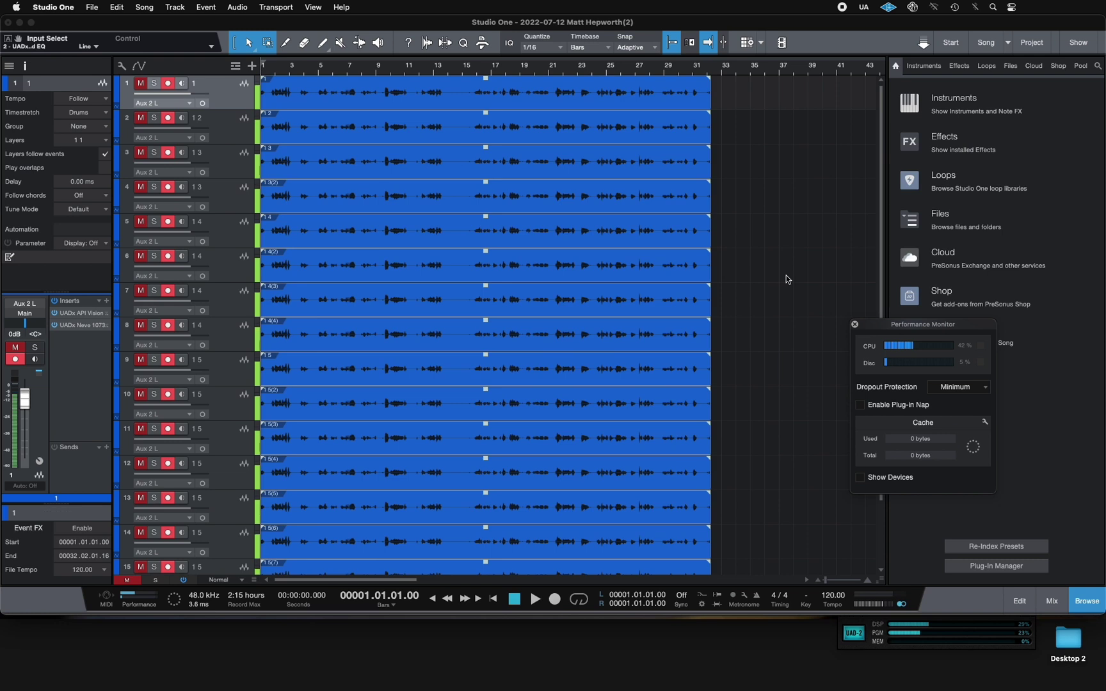
- Close the recorded song without saving and set the device block size to 16 samples
left_click(91, 8)
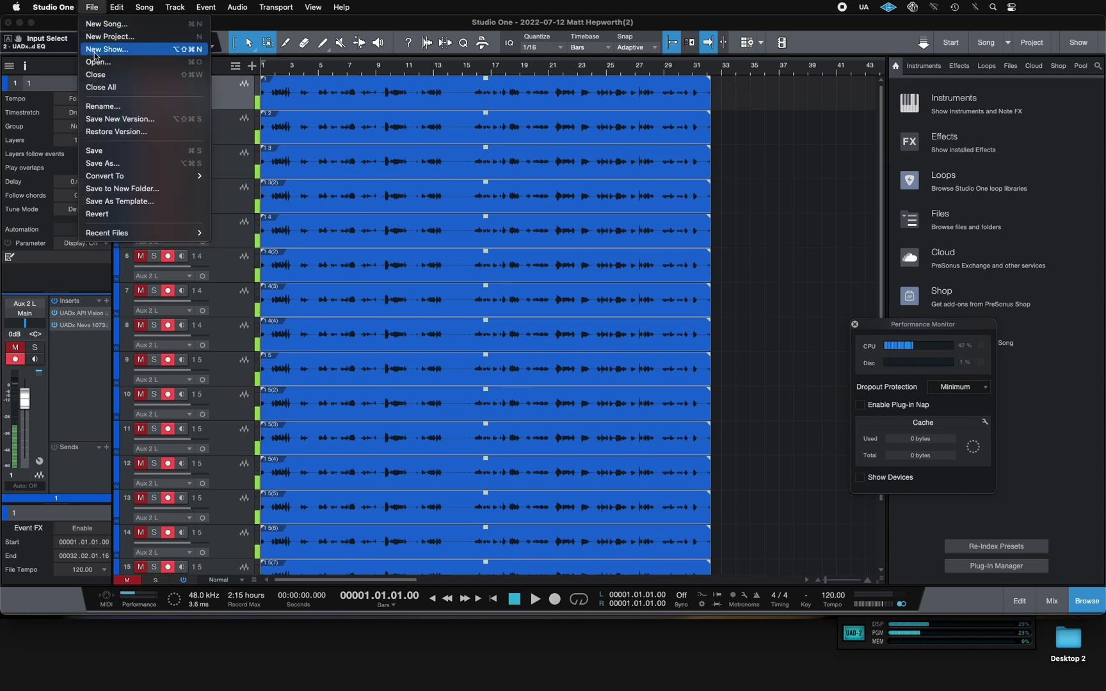
left_click(96, 74)
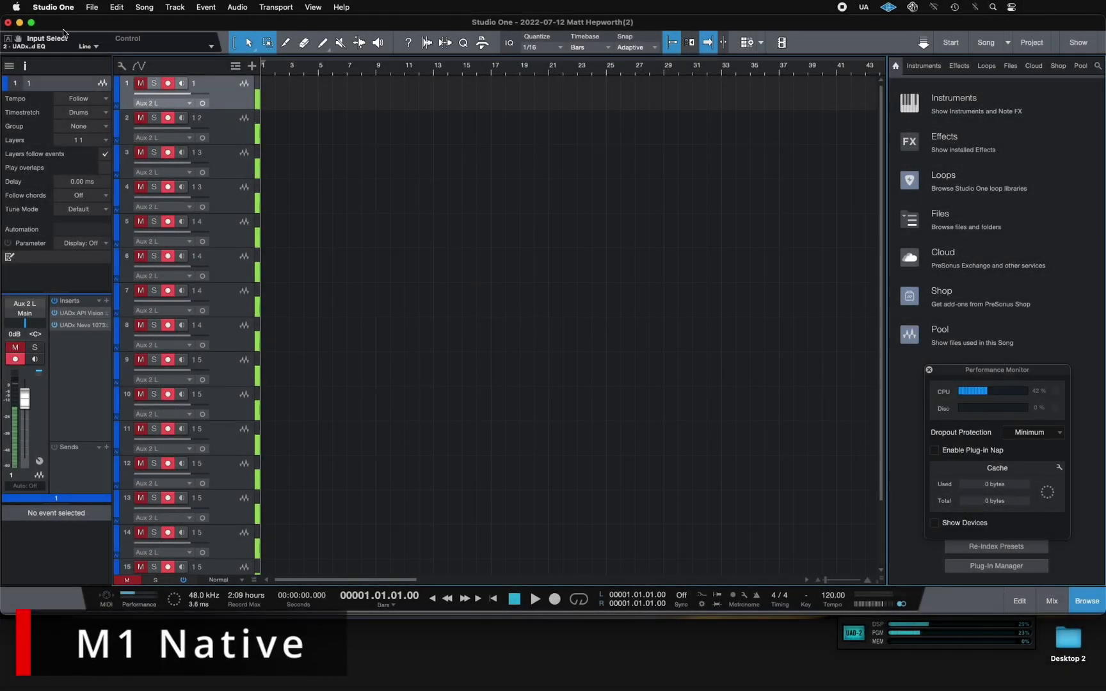
left_click(91, 7)
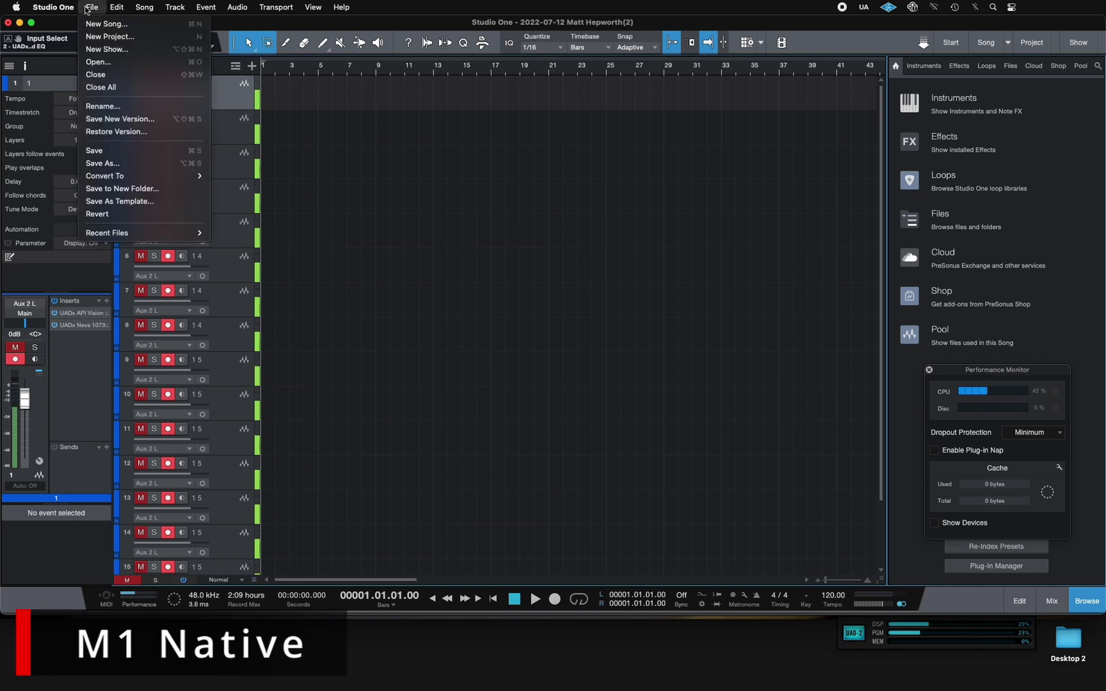
left_click(69, 38)
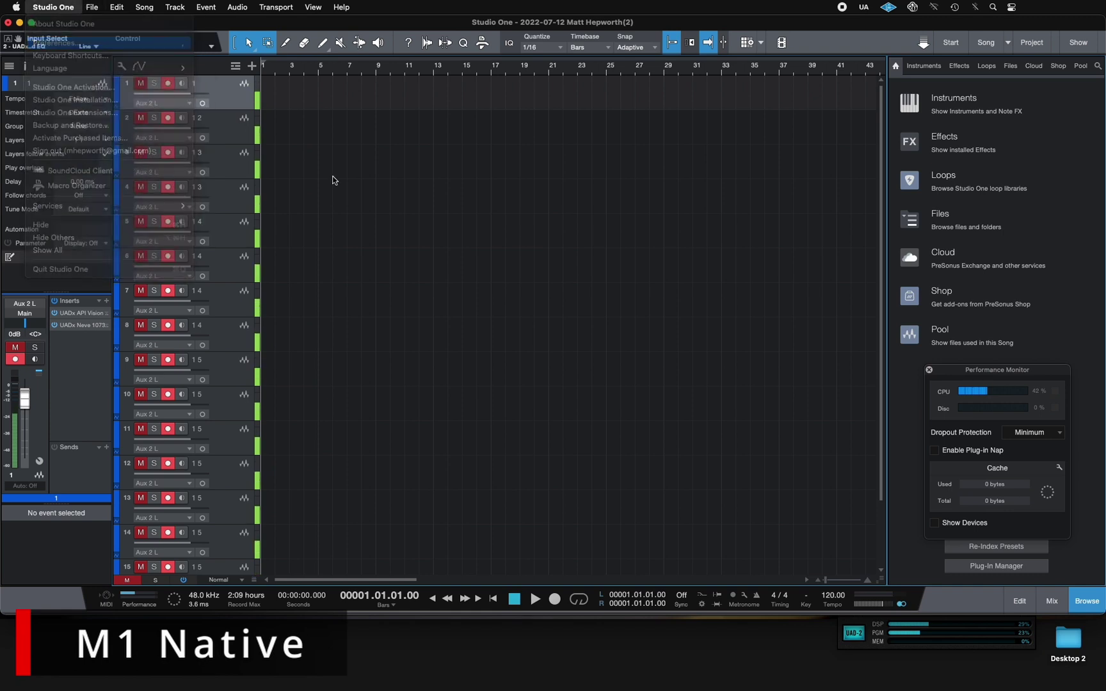
left_click(528, 253)
left_click(526, 261)
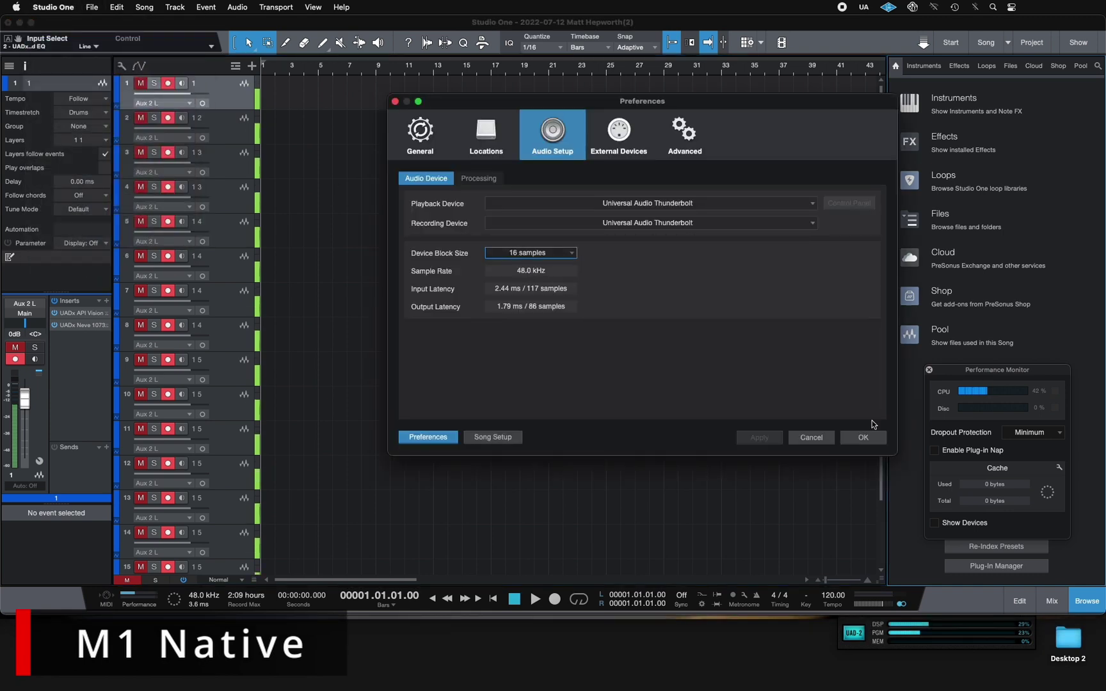
left_click(869, 437)
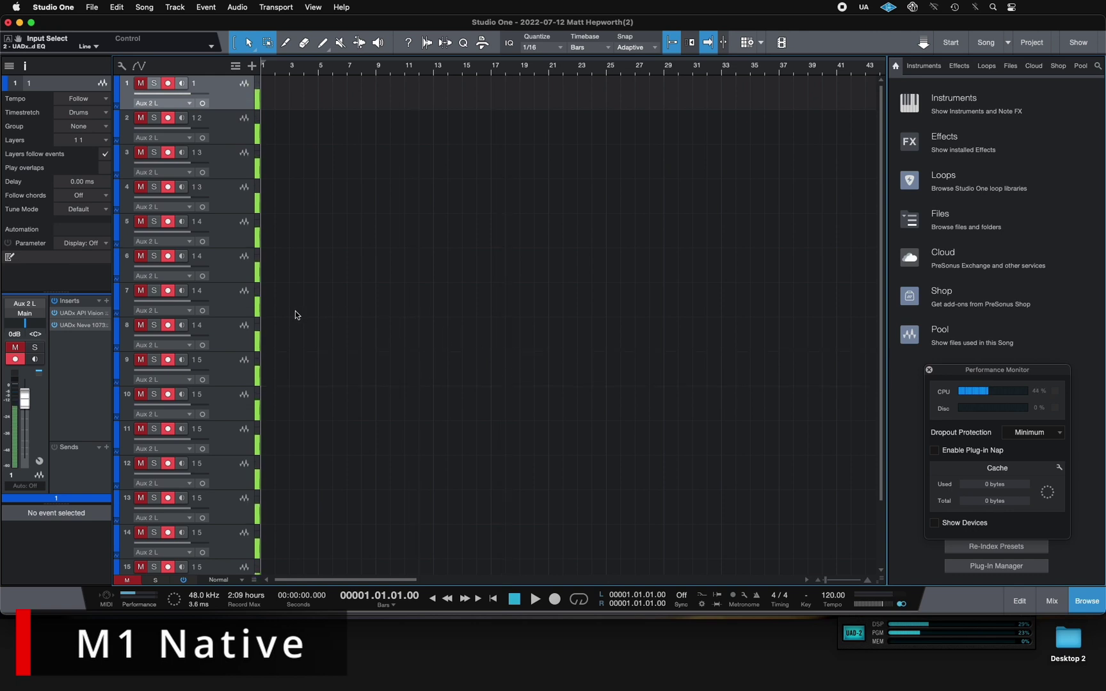
scroll(233, 304, "down", 3)
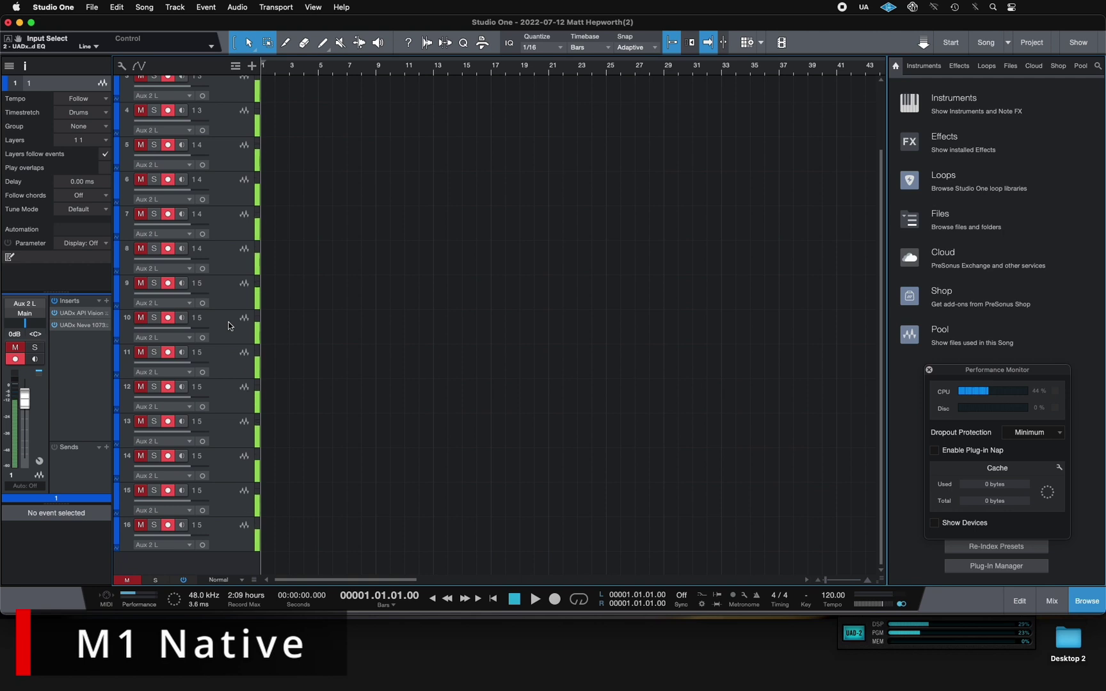
left_click(218, 328)
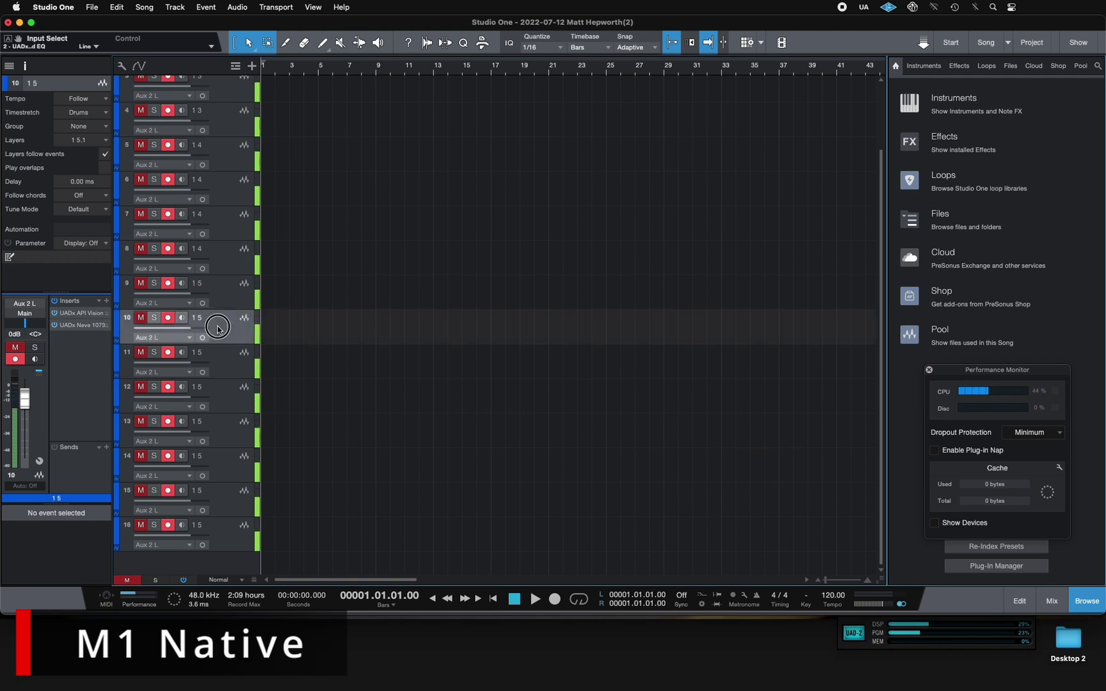
left_click(225, 369)
left_click(224, 409)
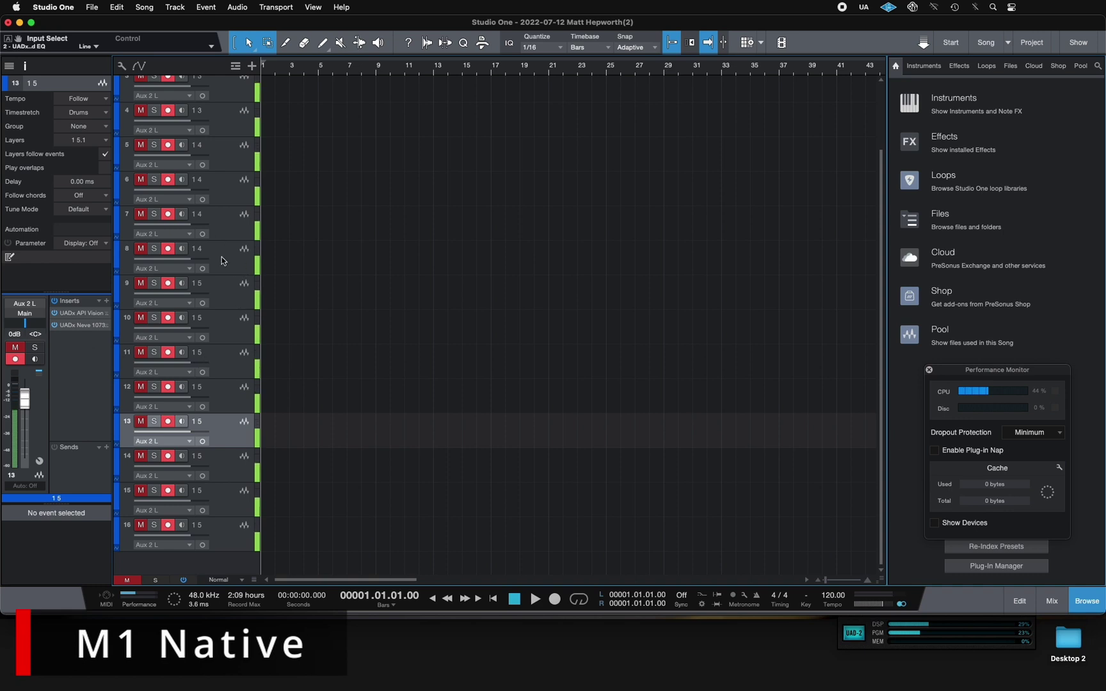
left_click(218, 167)
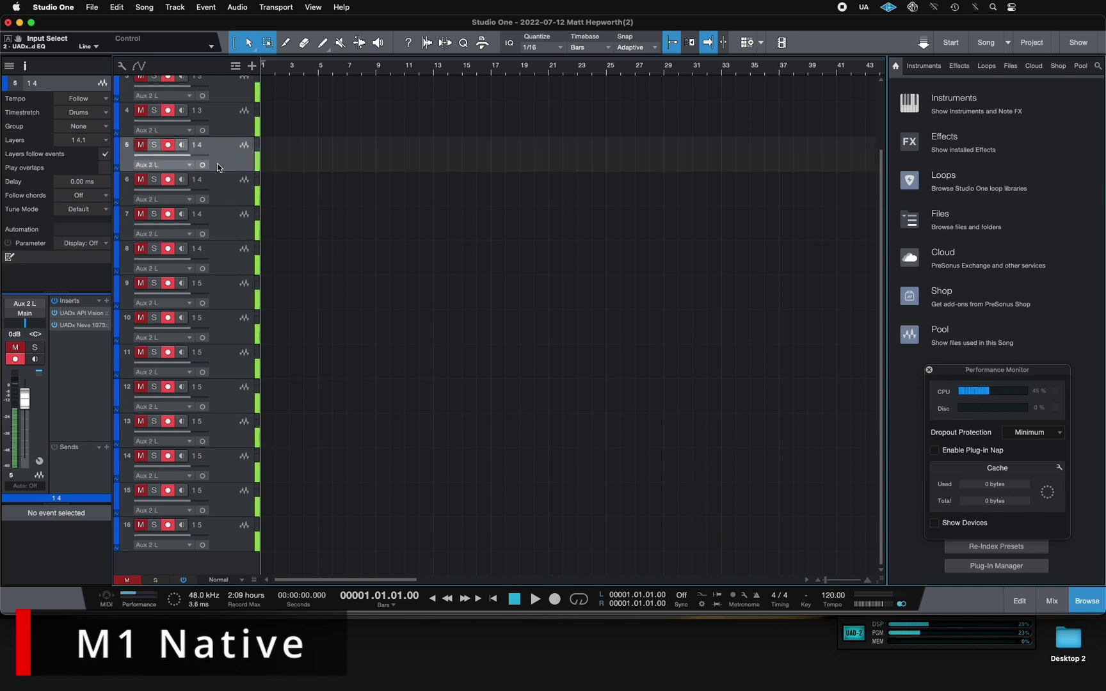
scroll(213, 239, "up", 3)
left_click(226, 101)
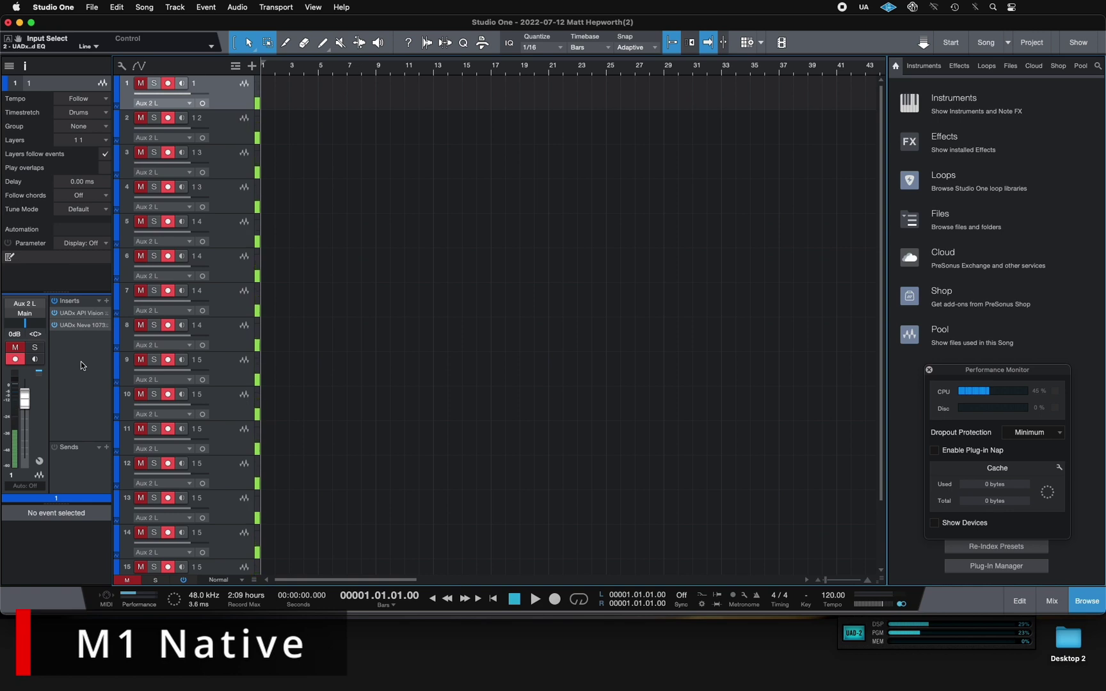
left_click(535, 599)
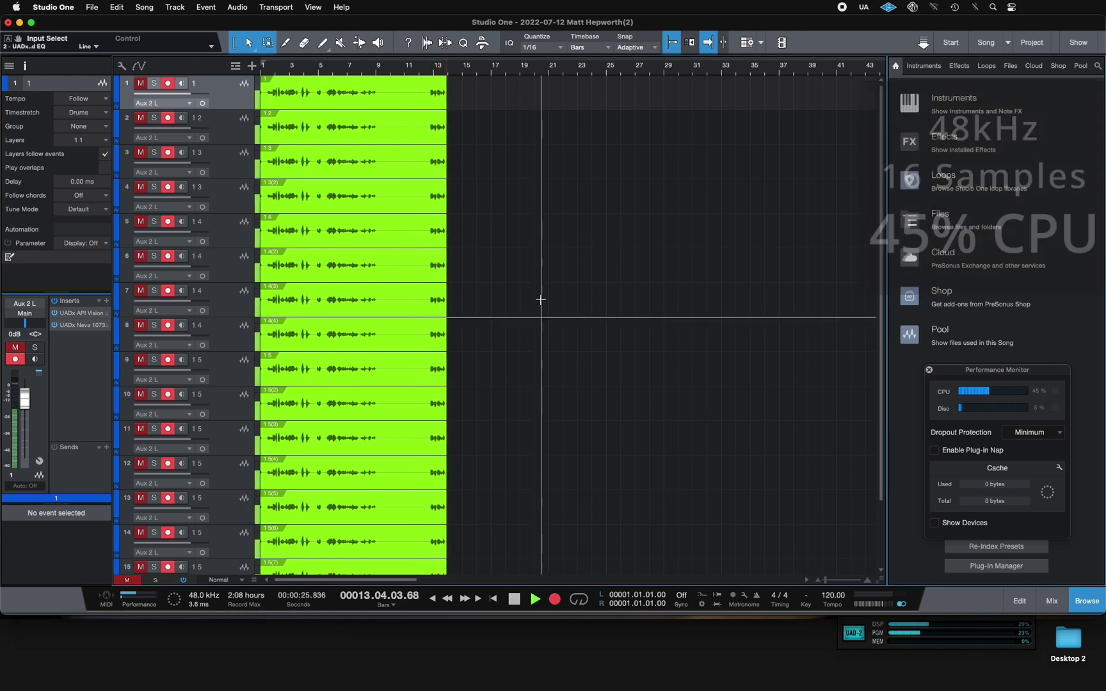
- Stop the 16-sample recording with clips ending around bar 14
key("space")
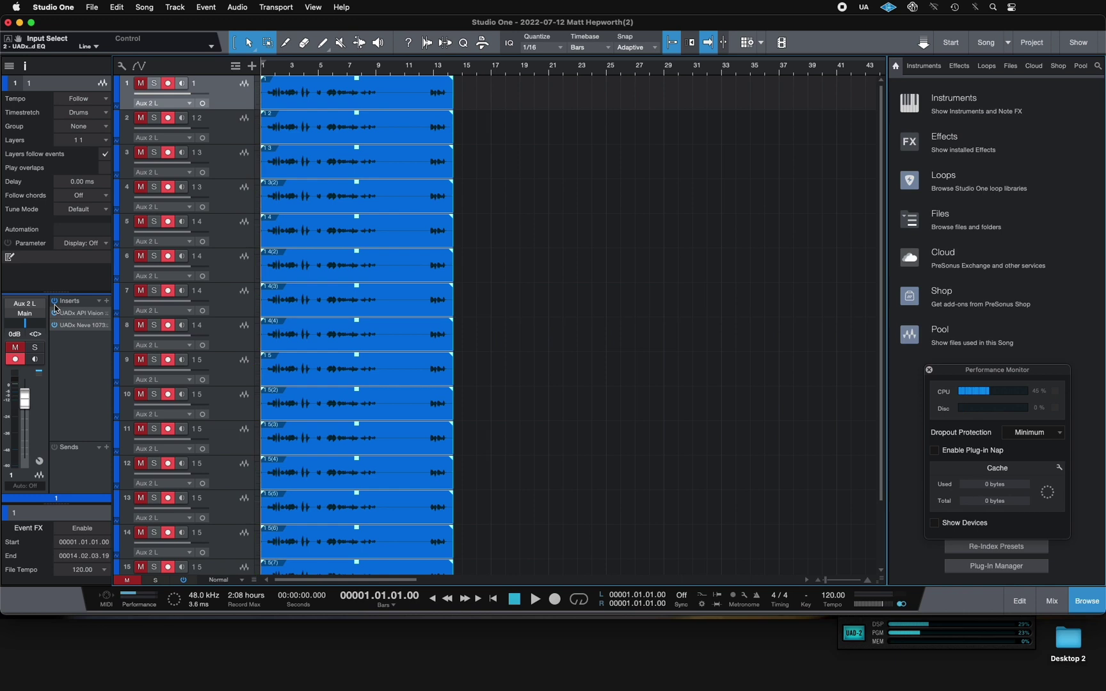
- Bypass track 16's UADx inserts to drop CPU from 45% to 3%, then re-enable them
scroll(207, 374, "down", 3)
left_click(225, 536)
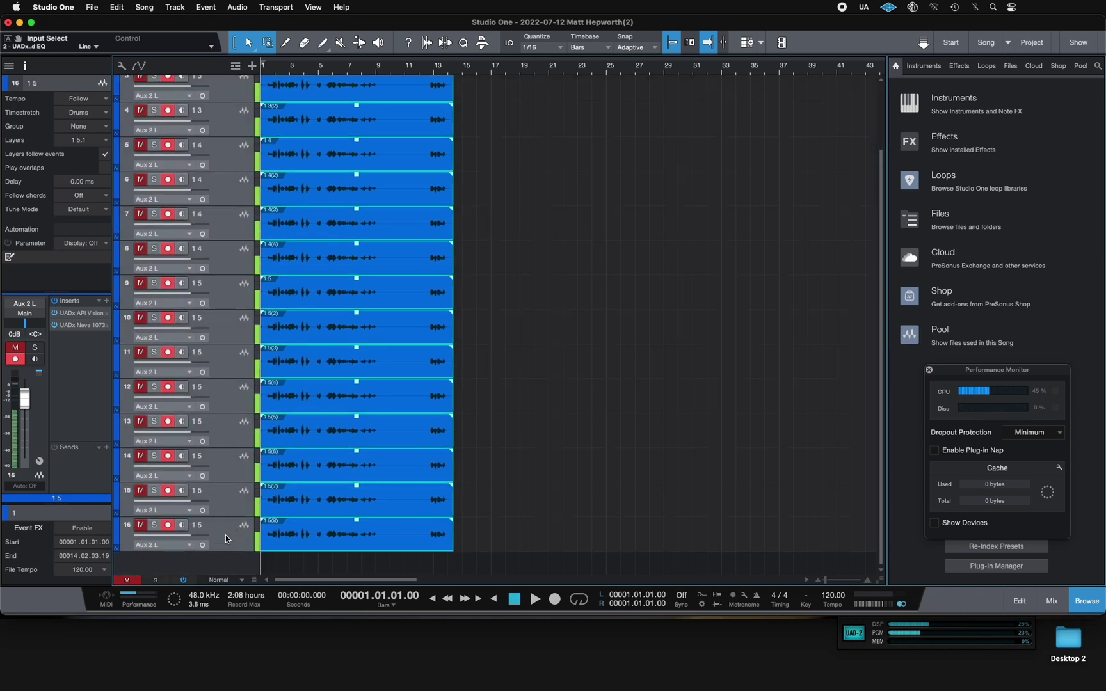
left_click(55, 301)
scroll(224, 402, "up", 3)
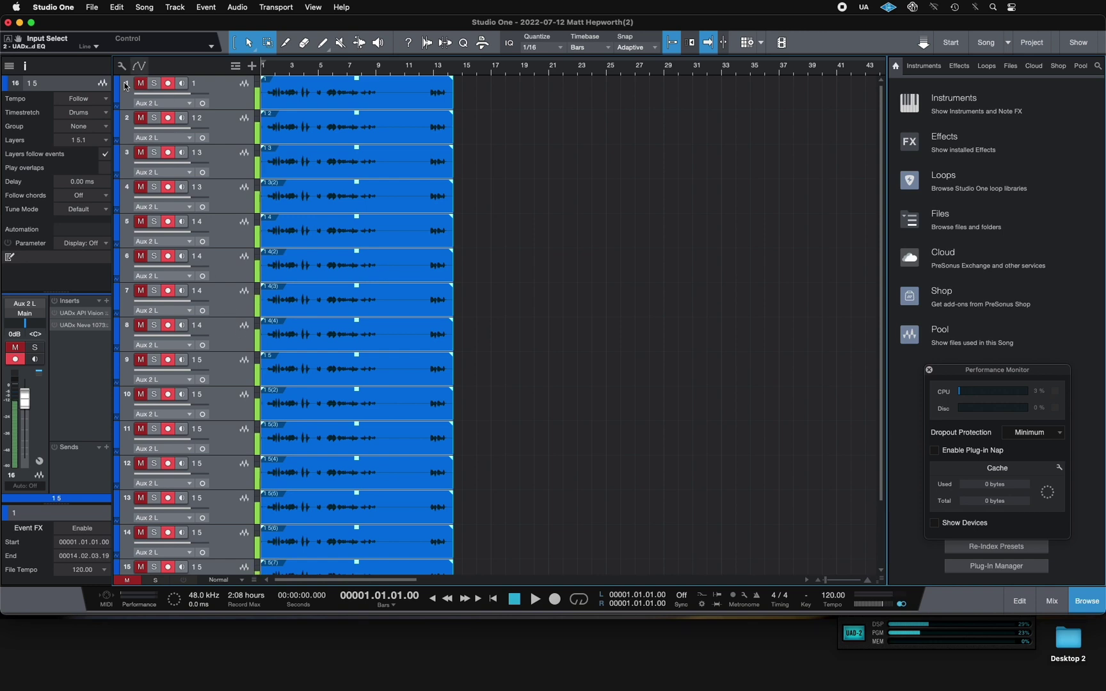
left_click(54, 301)
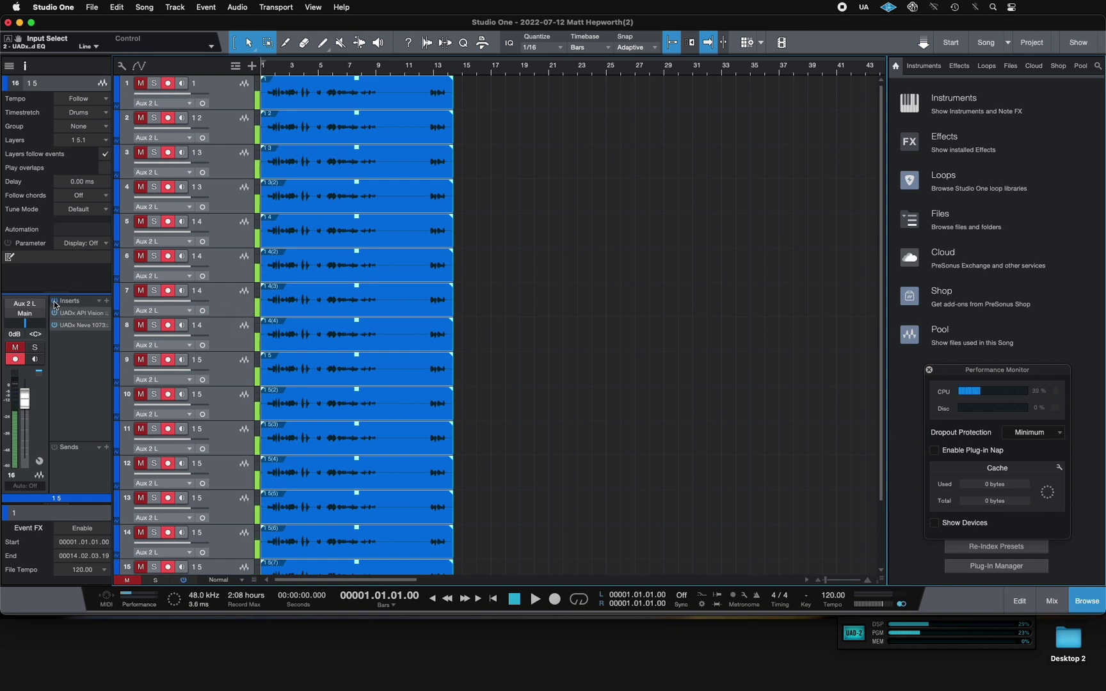
- Open the UADx API Vision Channel Strip plug-in window on track 16's inserts
left_click(84, 314)
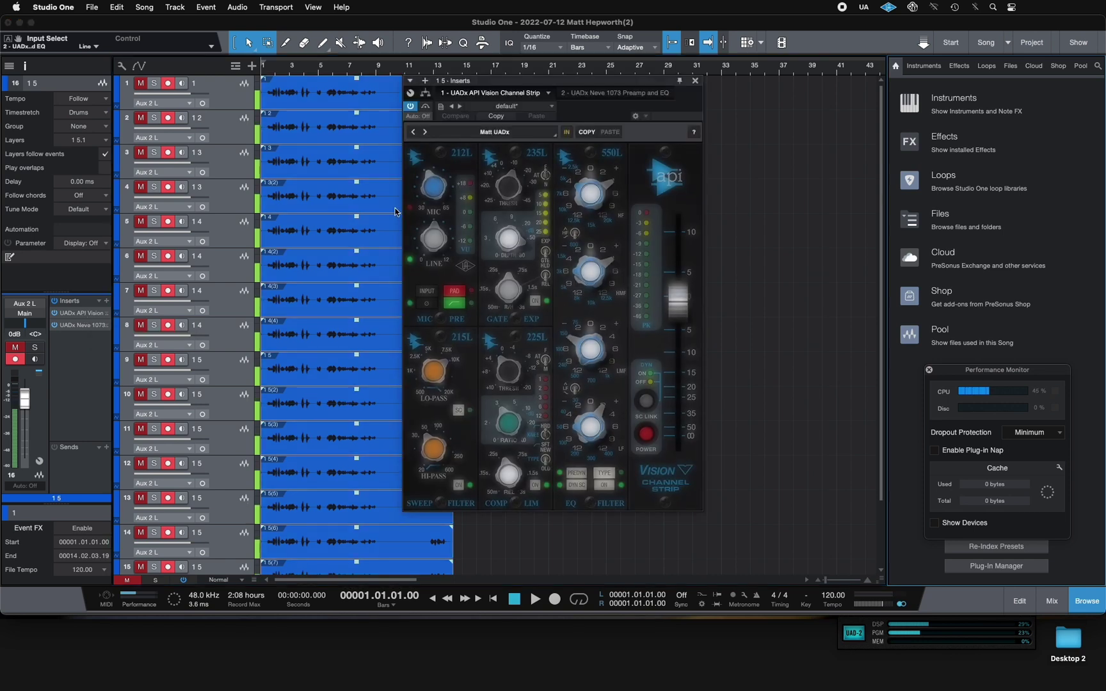